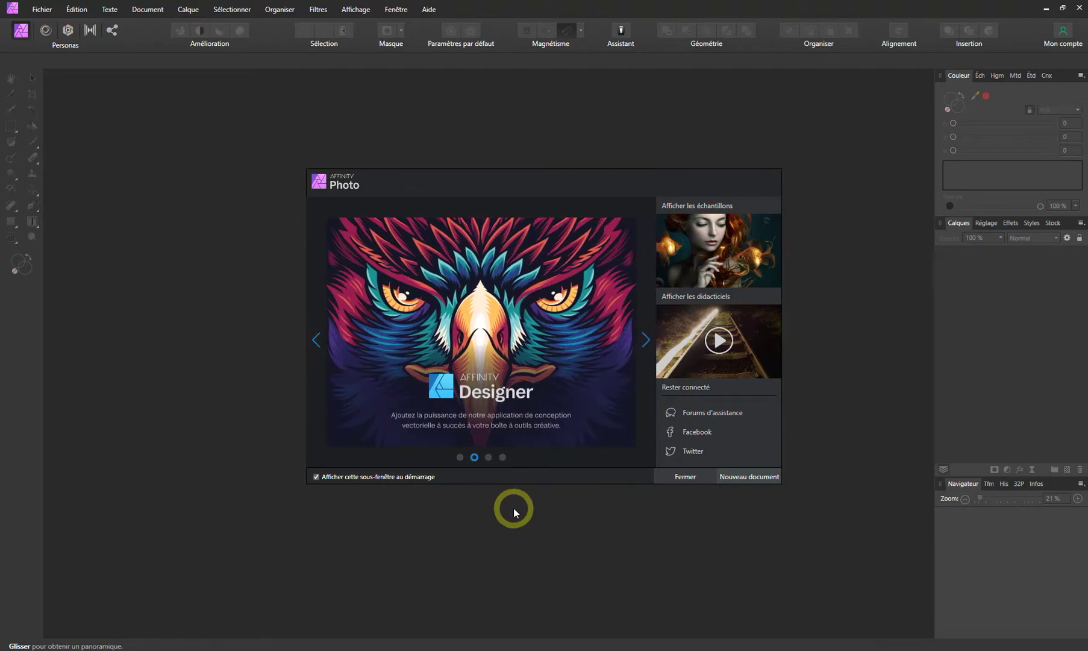
Step: Dismiss the Affinity Photo welcome screen and open the Fichier menu
left_click(681, 474)
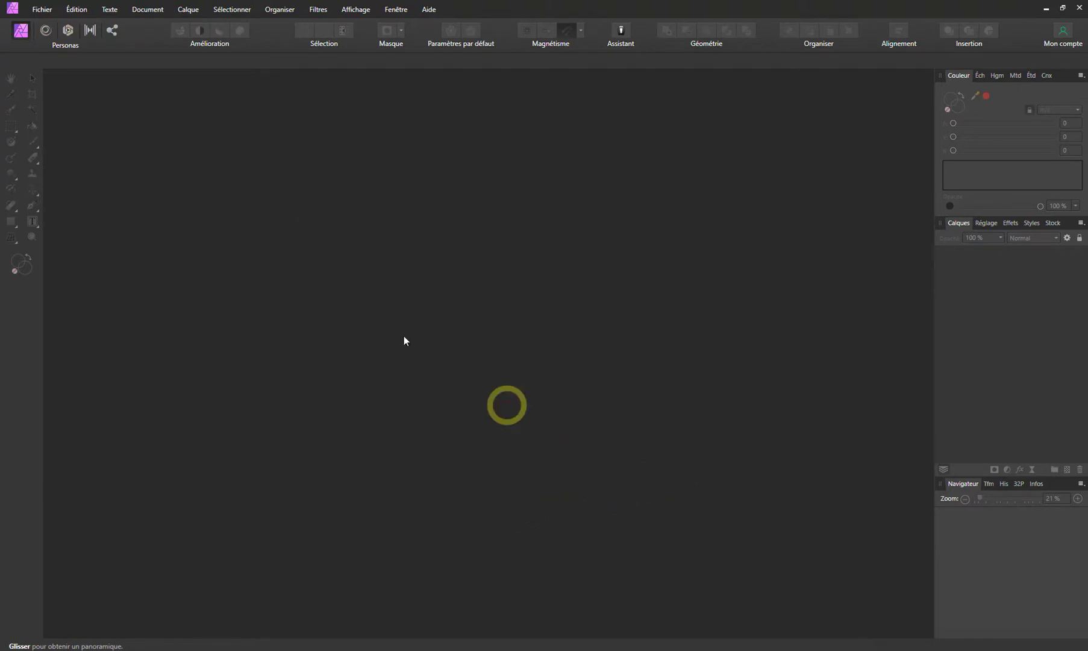
left_click(40, 10)
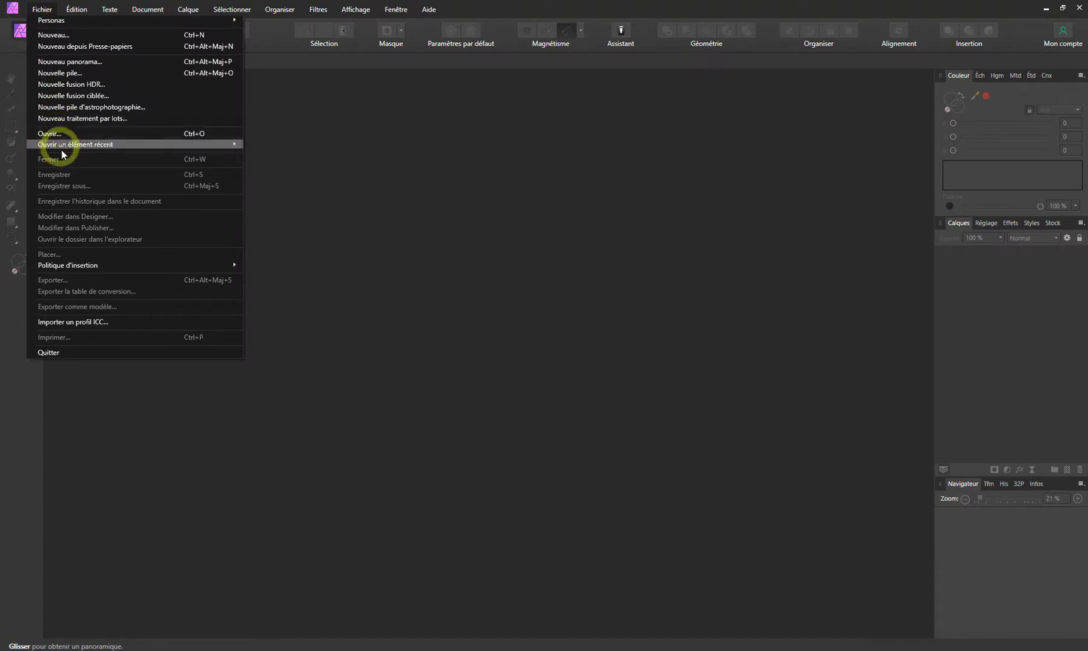
Step: Reopen the recent RAW photo _BG_1183.ARW and show its lens correction settings
mouse_move(76, 143)
left_click(292, 147)
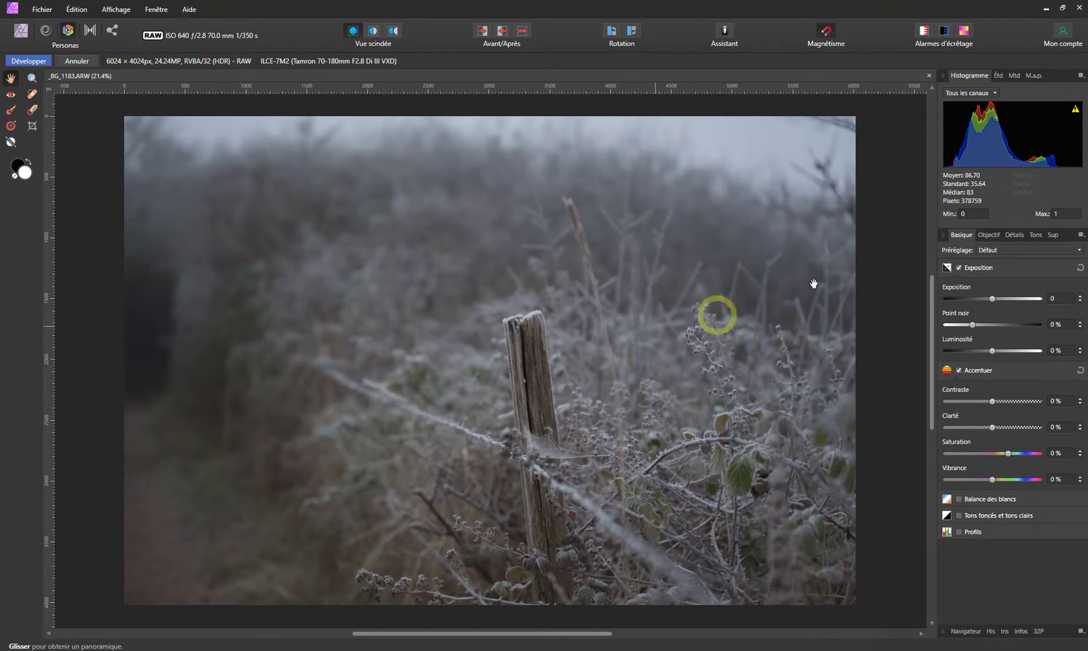
left_click(988, 235)
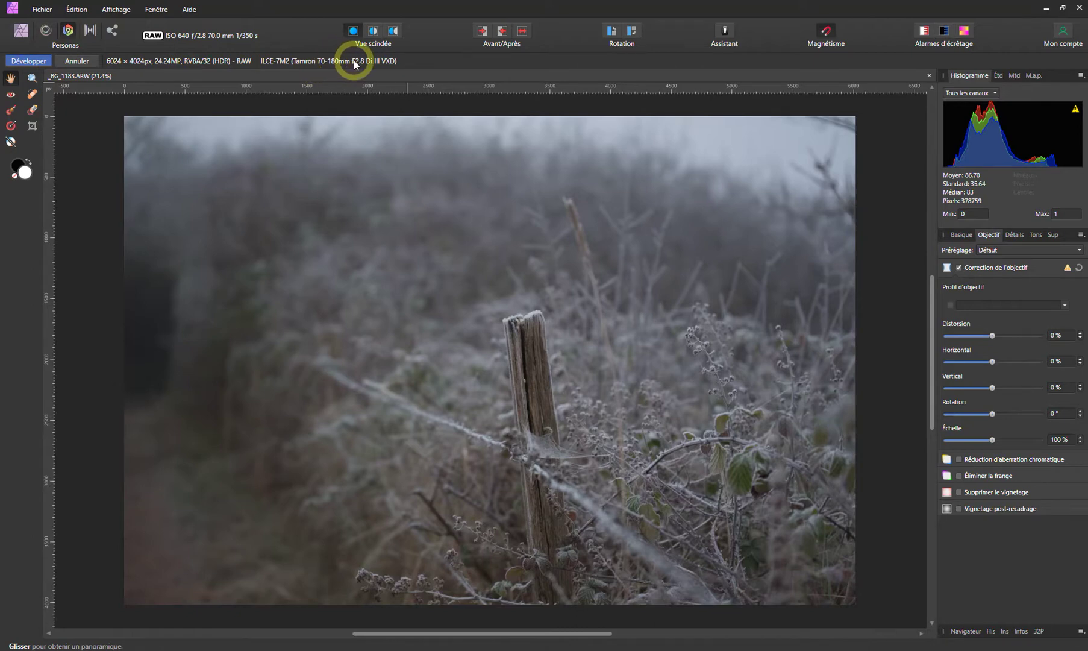
Step: Open the Profil d'objectif list of lens profiles
left_click(1005, 305)
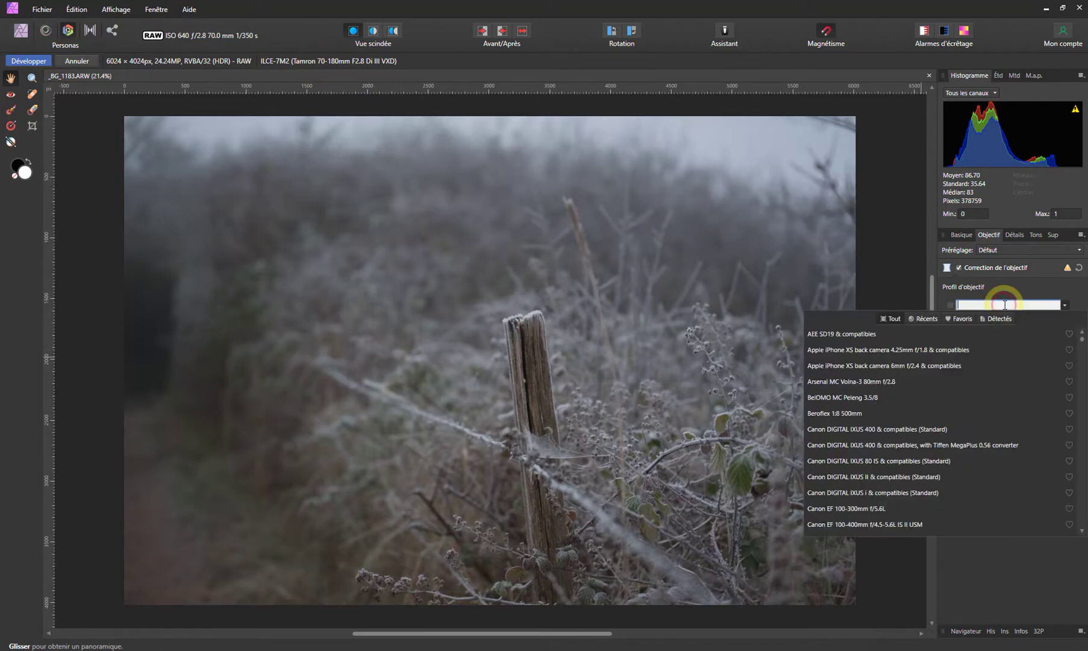
Step: Search the lens profiles for 'tamron', then close the list without applying any profile
type("tamro")
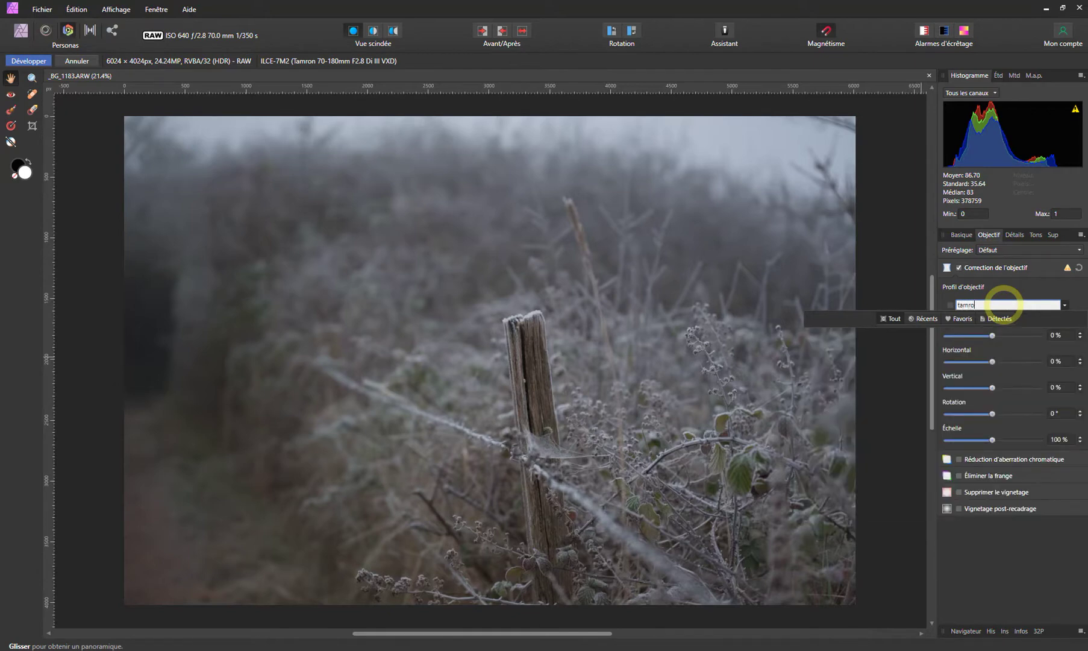
type("n")
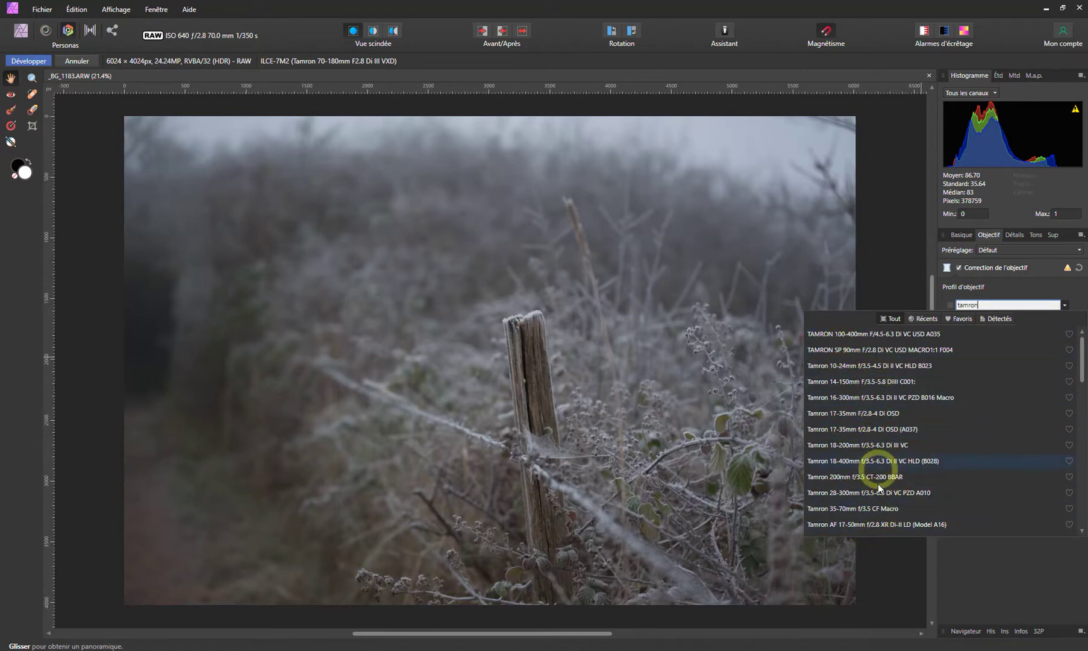
left_click(900, 288)
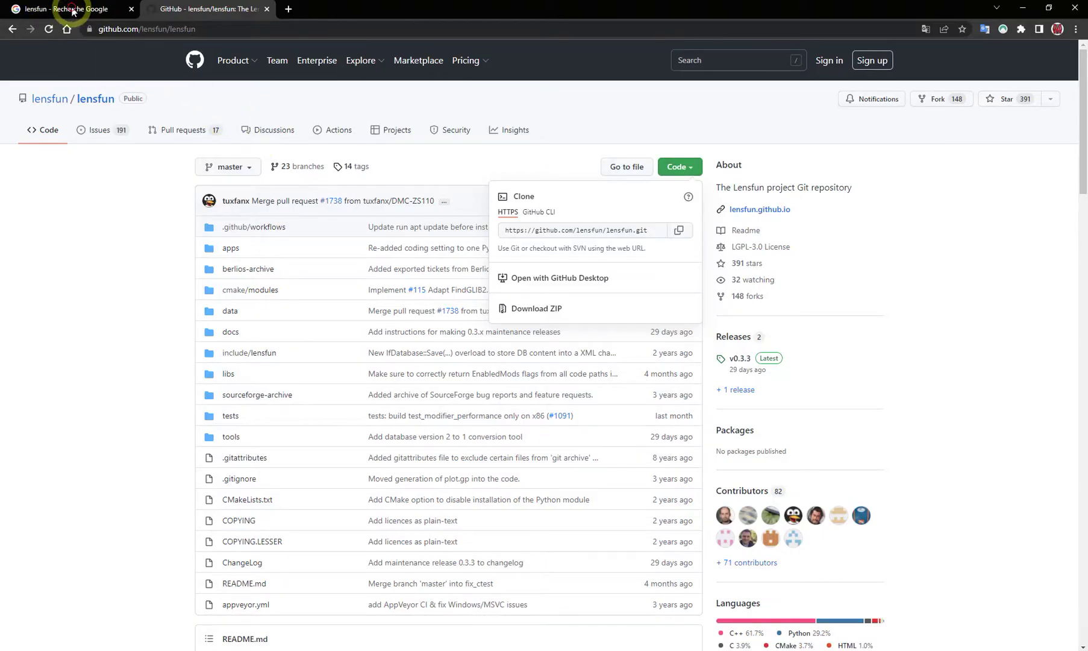
Step: From the lensfun search results, go to the Lensfun website and its GitHub repository
left_click(63, 8)
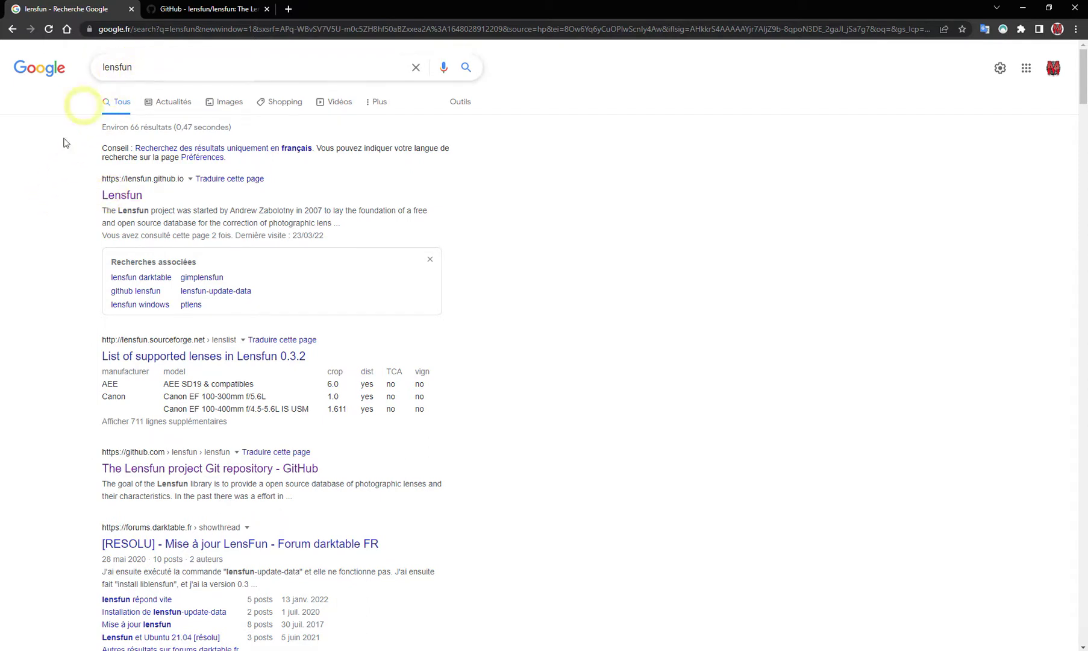
left_click(120, 201)
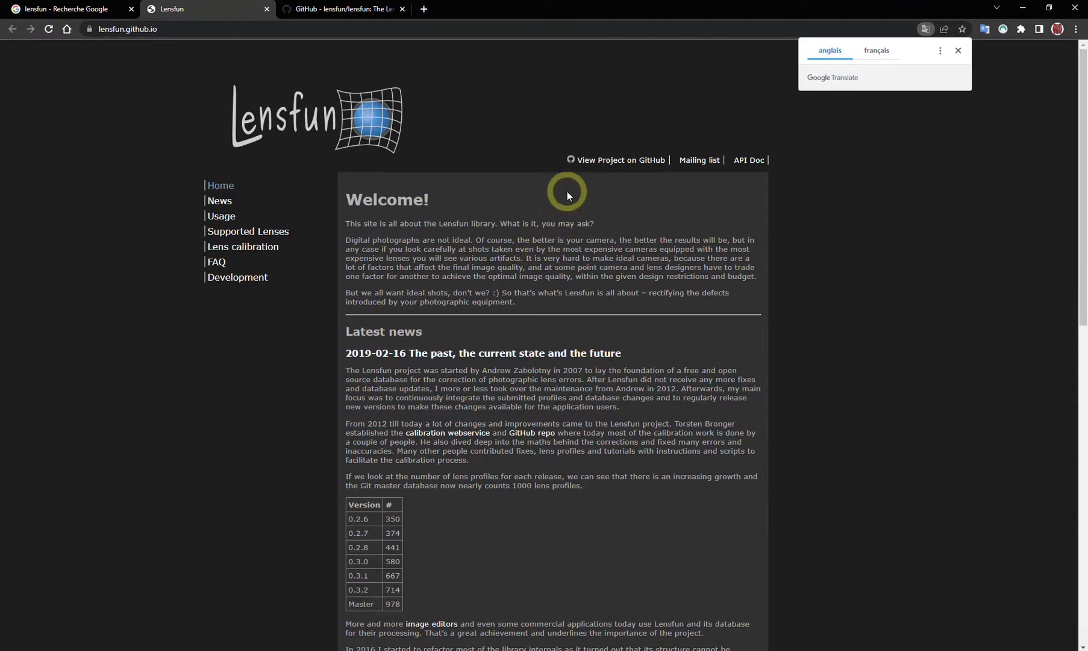
left_click(614, 160)
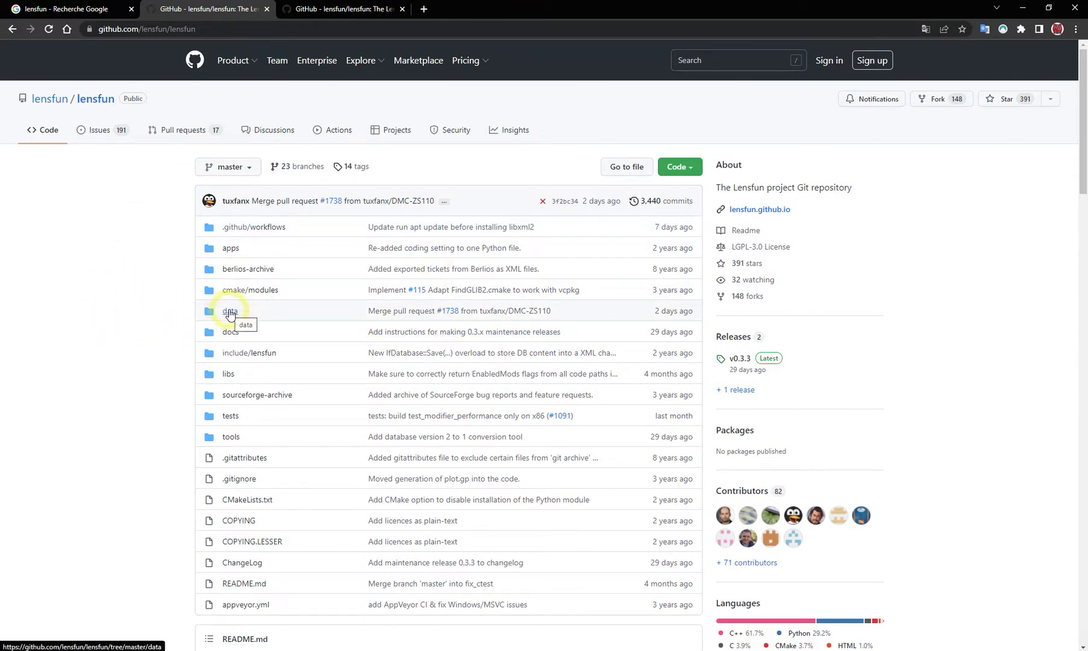
left_click(230, 311)
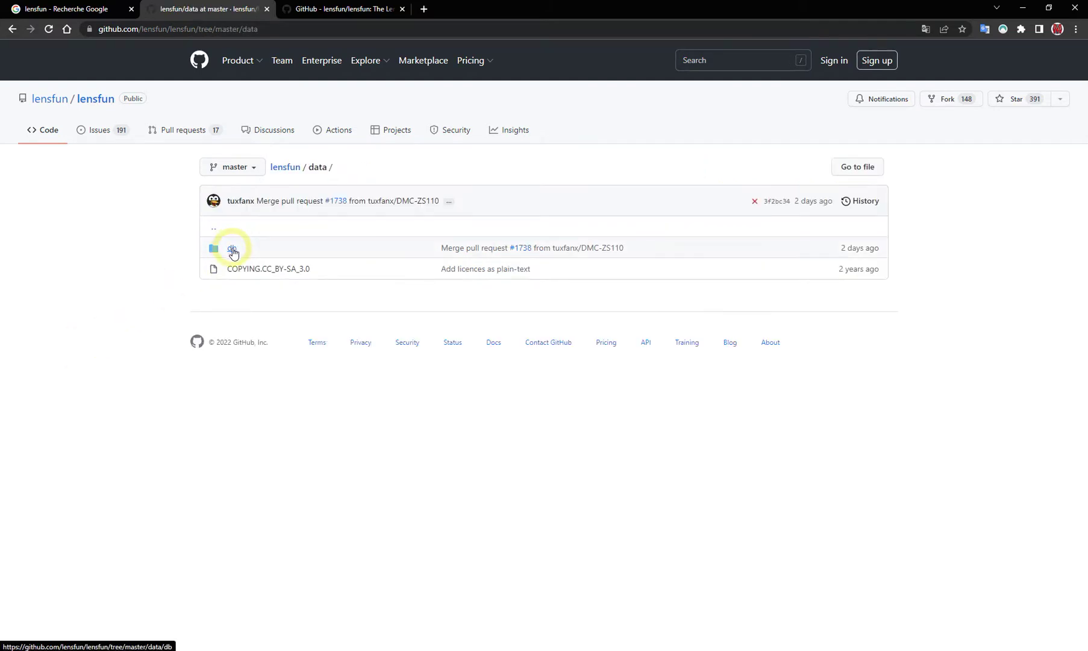
left_click(232, 250)
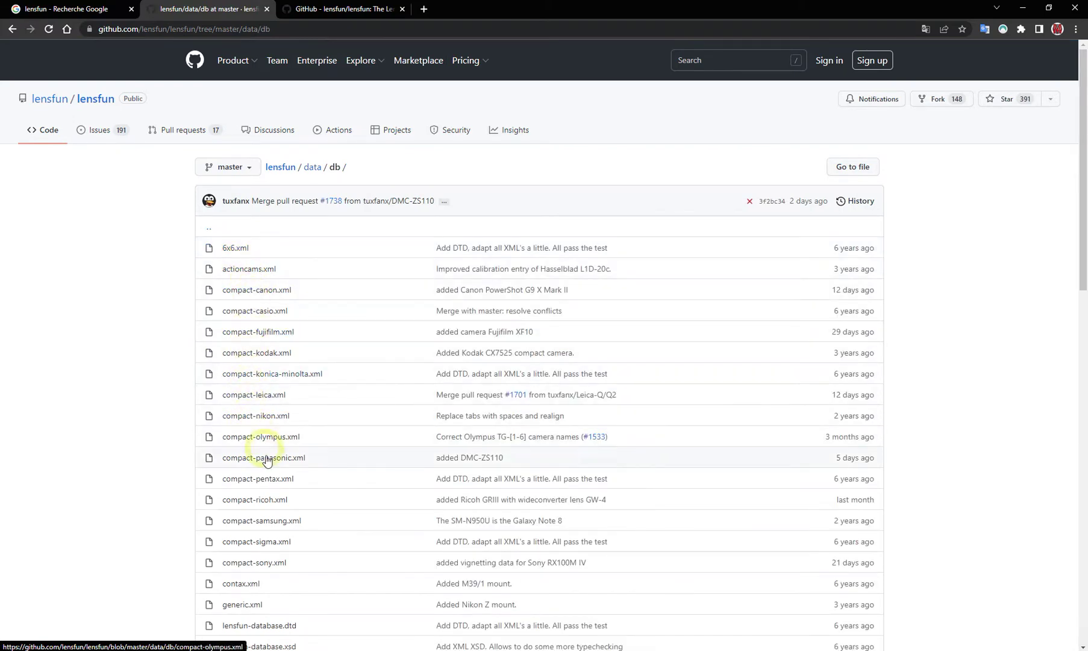
scroll(306, 442, "down", 3)
scroll(309, 453, "down", 3)
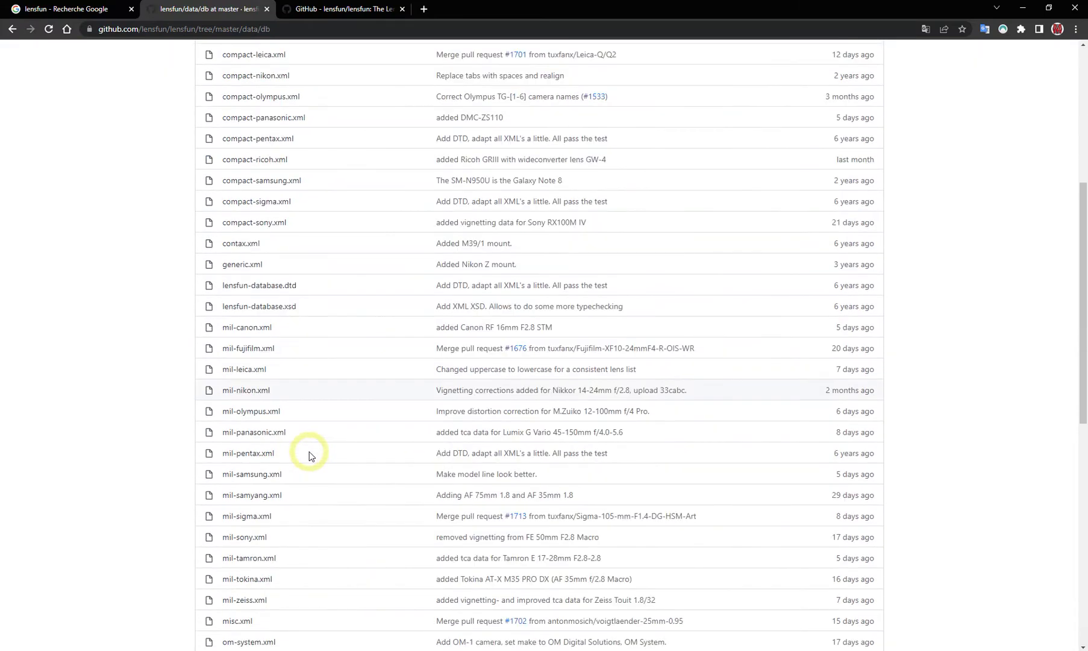
scroll(308, 454, "down", 4)
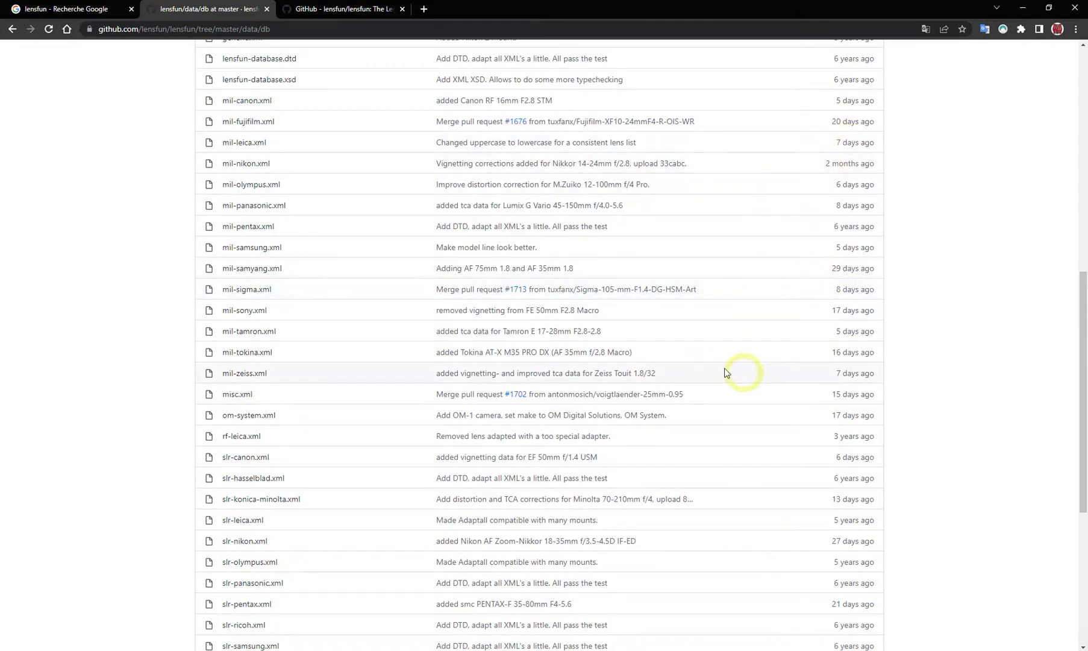
scroll(572, 485, "up", 3)
scroll(571, 481, "up", 5)
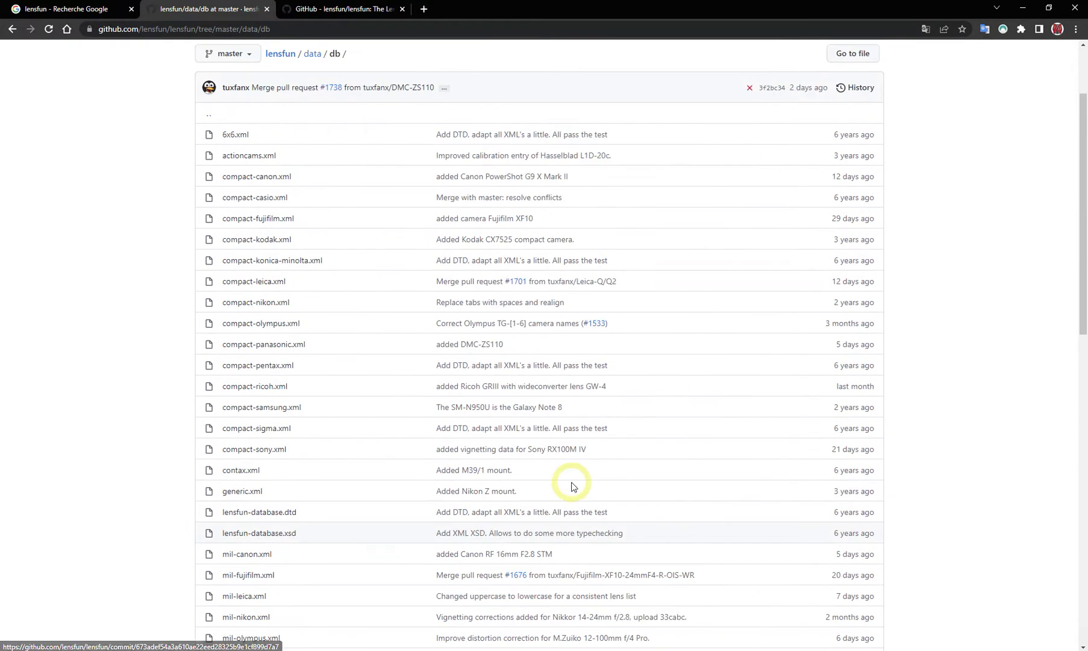
scroll(573, 483, "up", 2)
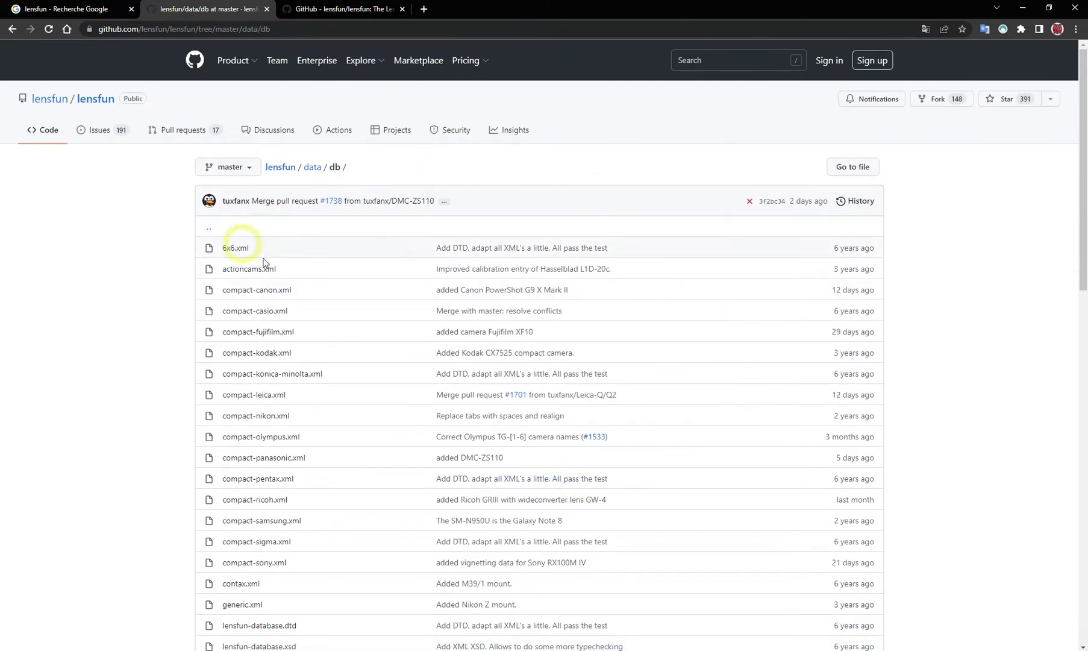
left_click(281, 167)
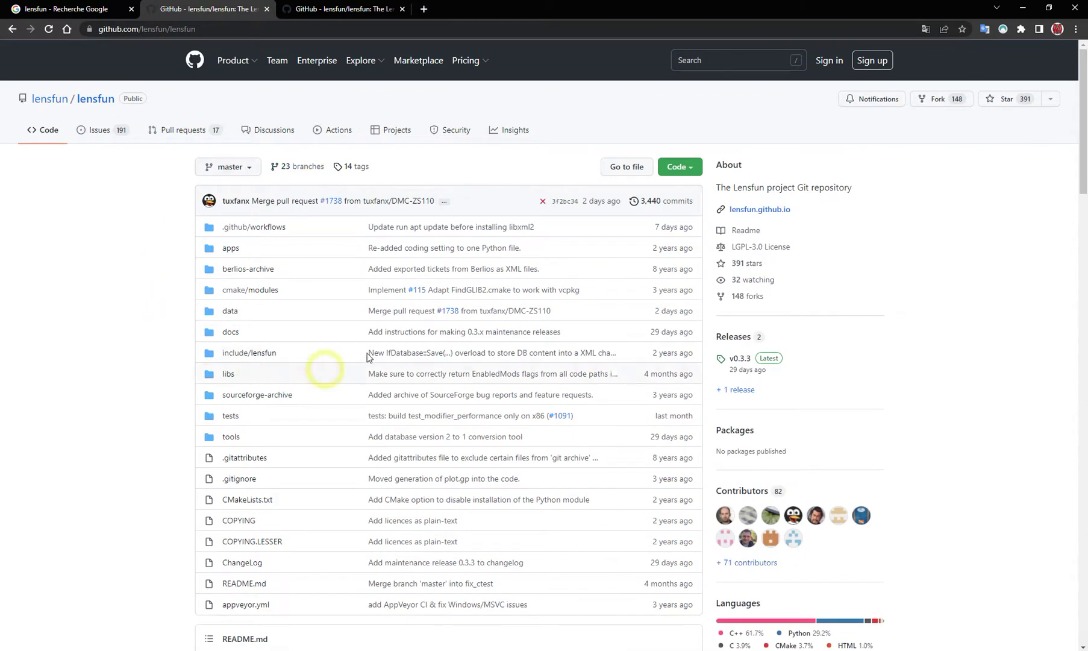
Step: Open the extracted lensfun-master\data\db folder in File Explorer
left_click(684, 172)
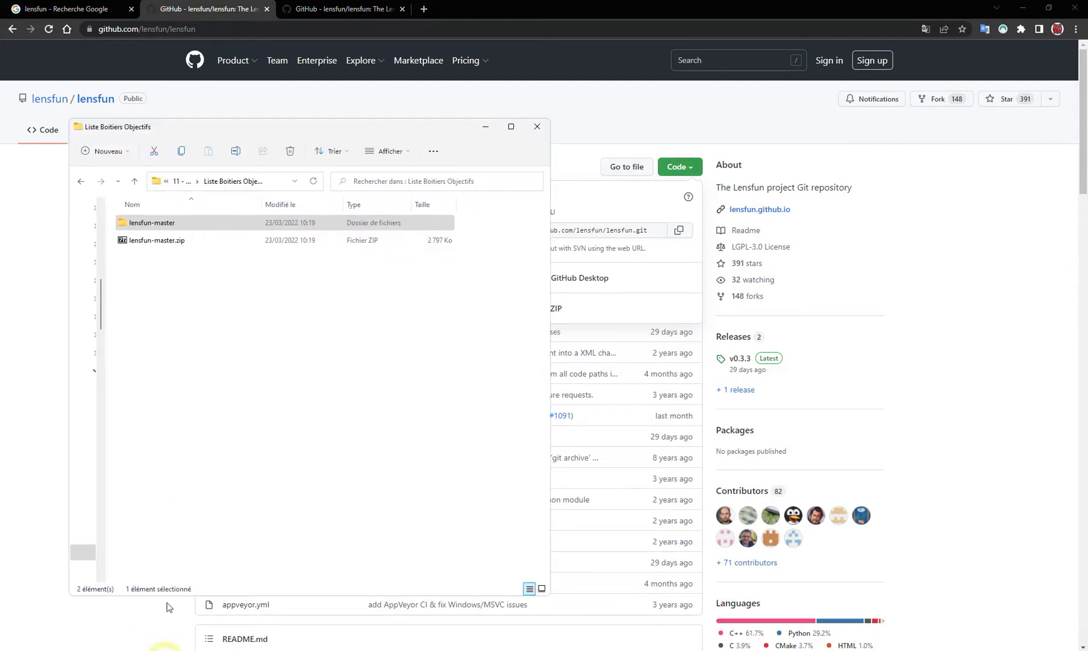
left_click(156, 241)
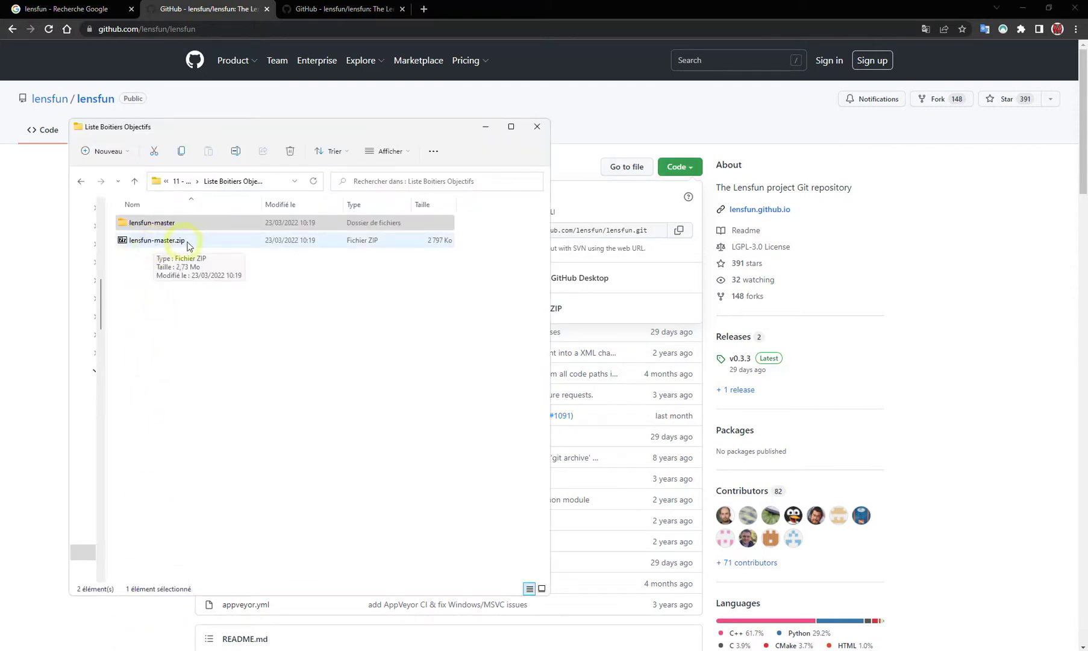
left_click(144, 226)
double_click(144, 225)
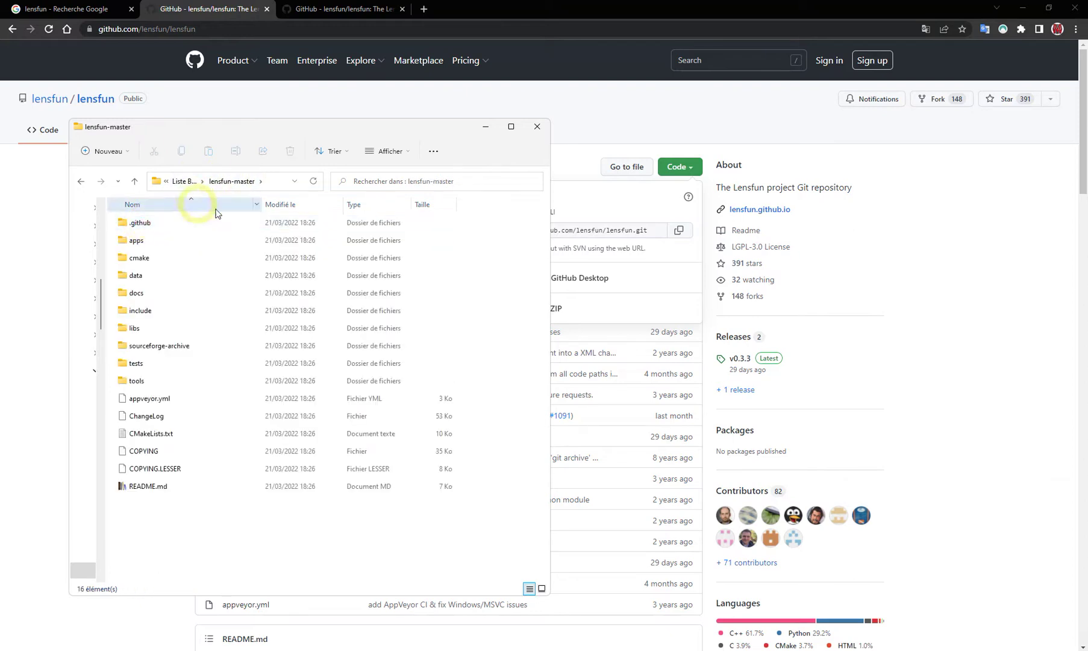
double_click(136, 277)
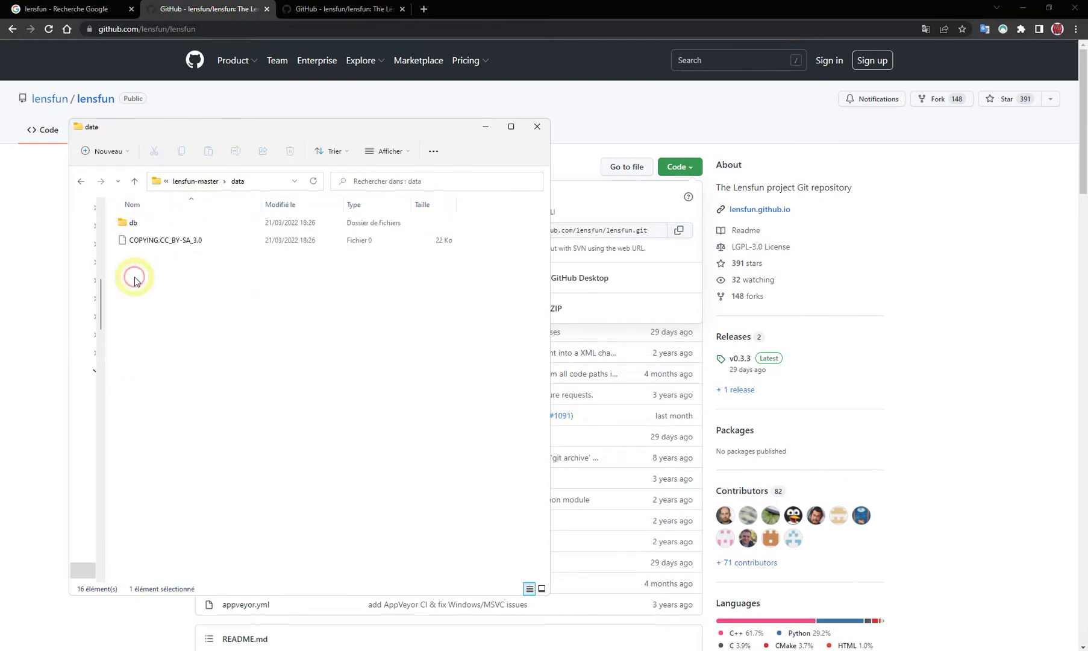
double_click(131, 223)
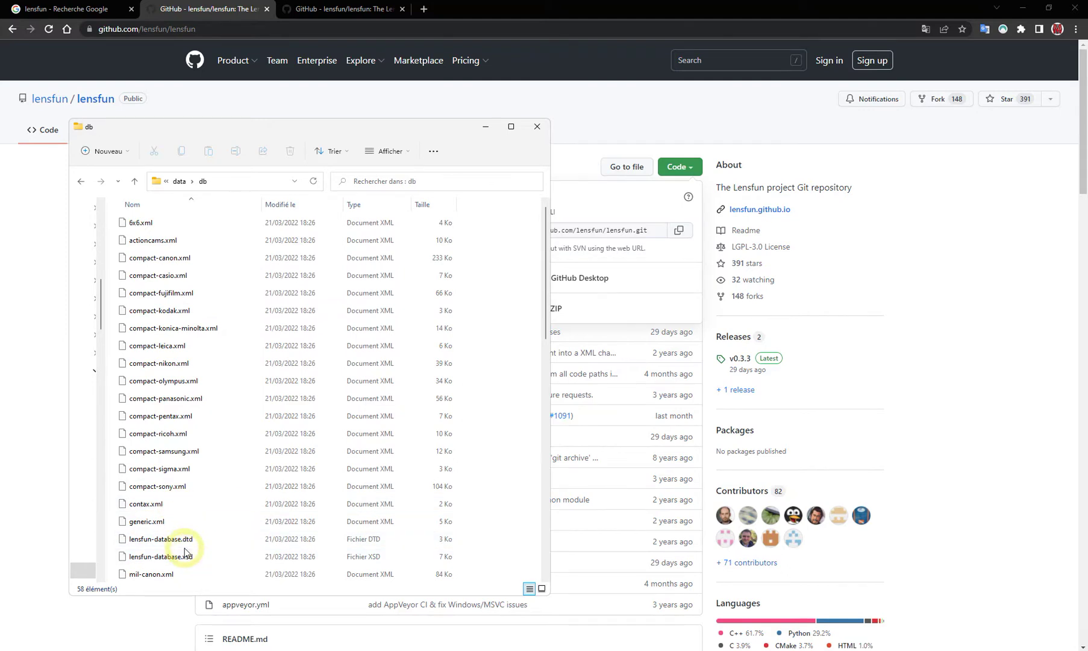
Step: Select the 57 lens XML files from 6x6.xml through slr-zeiss.xml
left_click(135, 223)
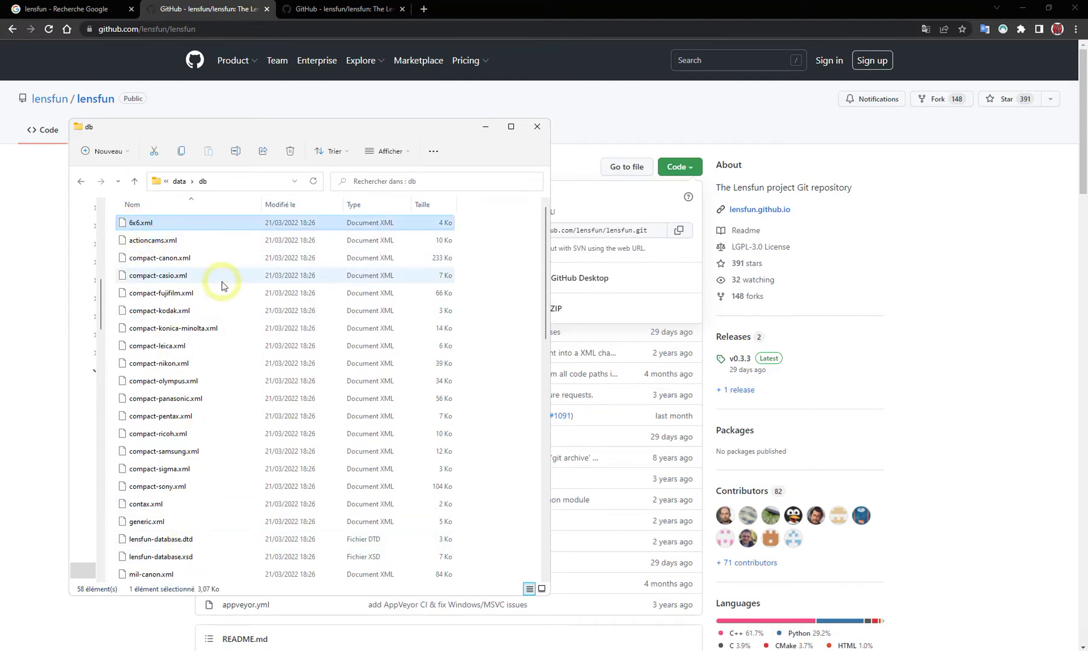
scroll(218, 373, "down", 5)
scroll(219, 379, "down", 4)
scroll(219, 383, "down", 4)
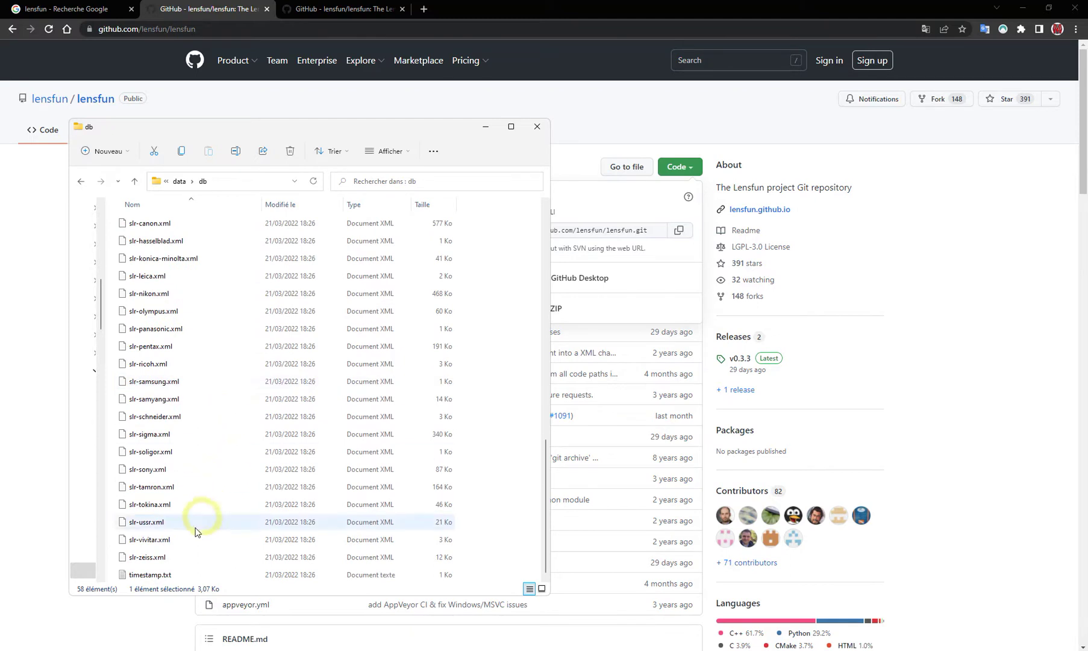
scroll(219, 413, "up", 7)
scroll(218, 413, "up", 6)
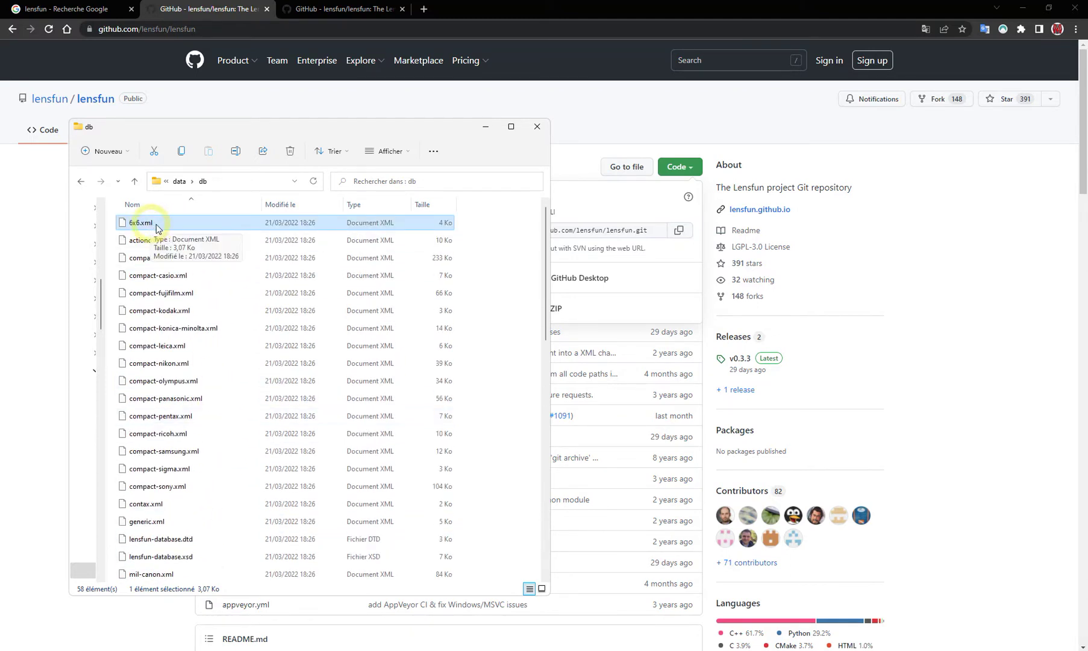
scroll(232, 436, "down", 6)
scroll(233, 442, "down", 6)
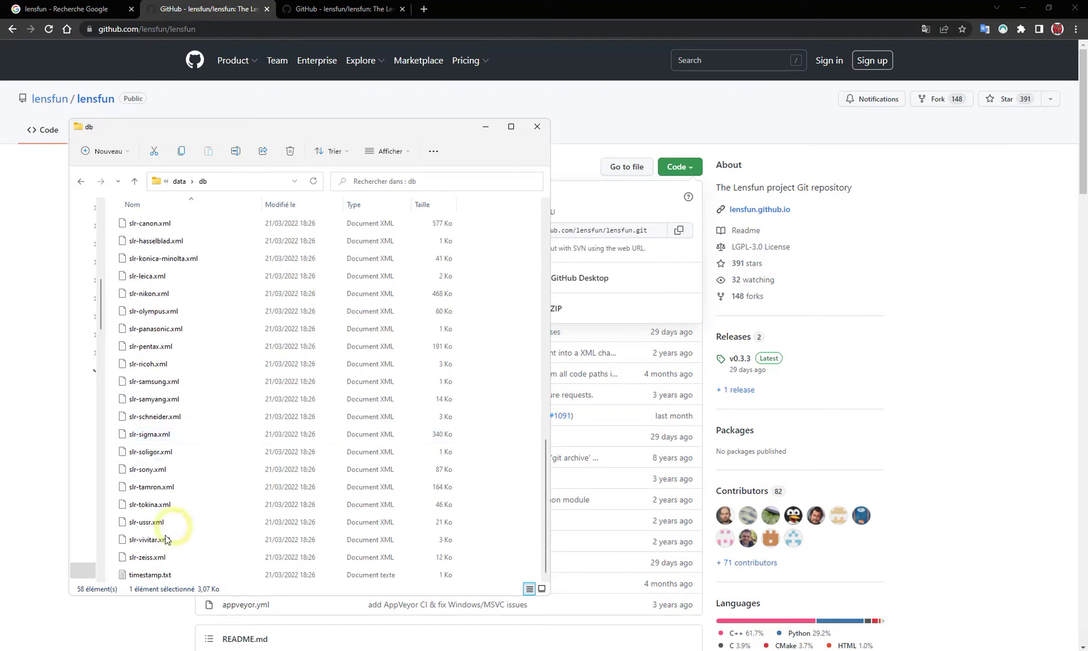
mouse_move(147, 557)
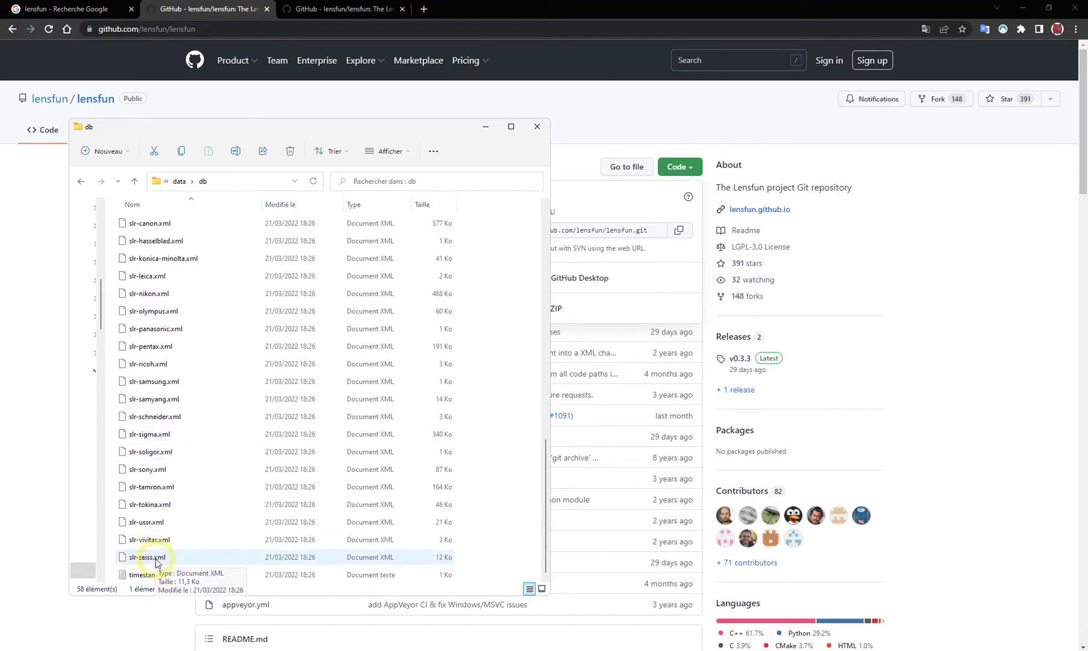
left_click(156, 559, "shift")
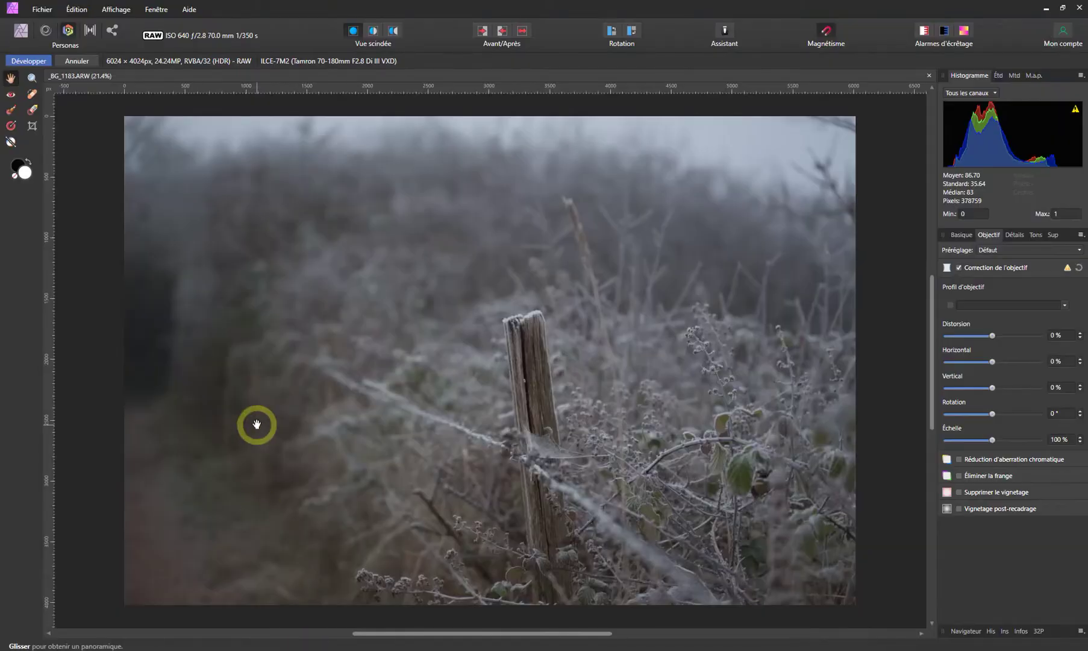
Step: Open Préférences > Général and reveal the LensProfiles folder in File Explorer
left_click(76, 9)
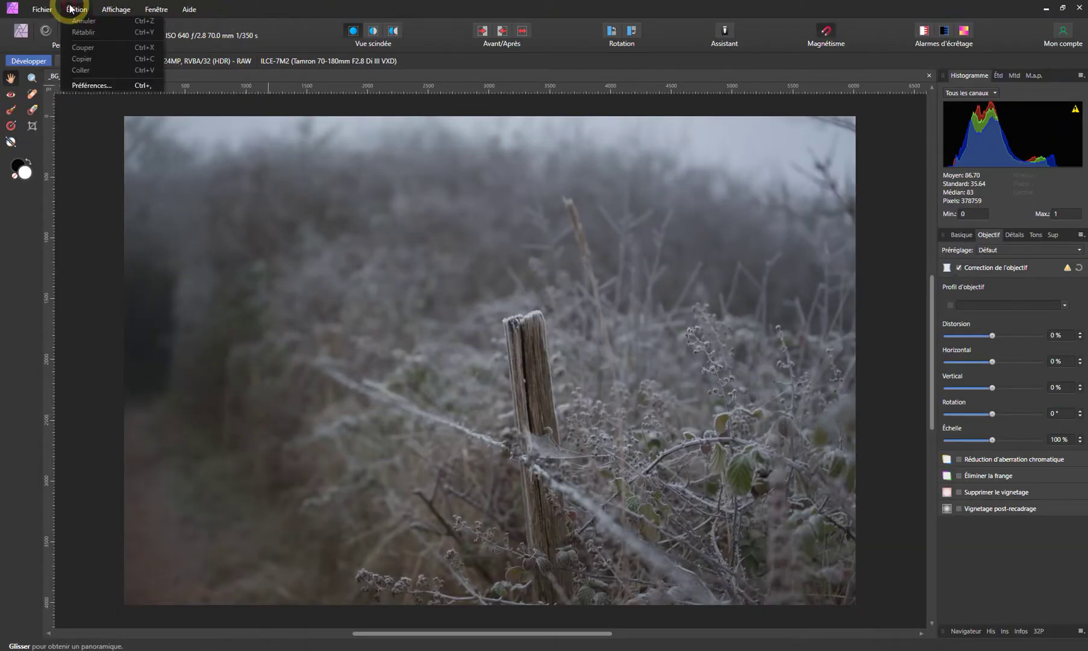
left_click(83, 88)
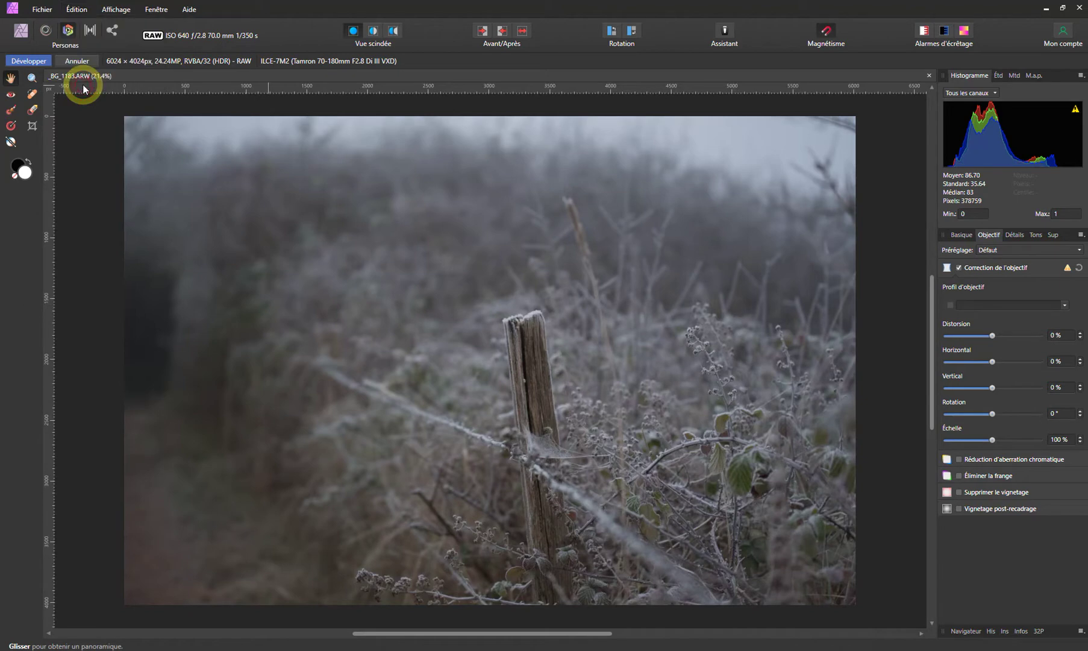
left_click(375, 276)
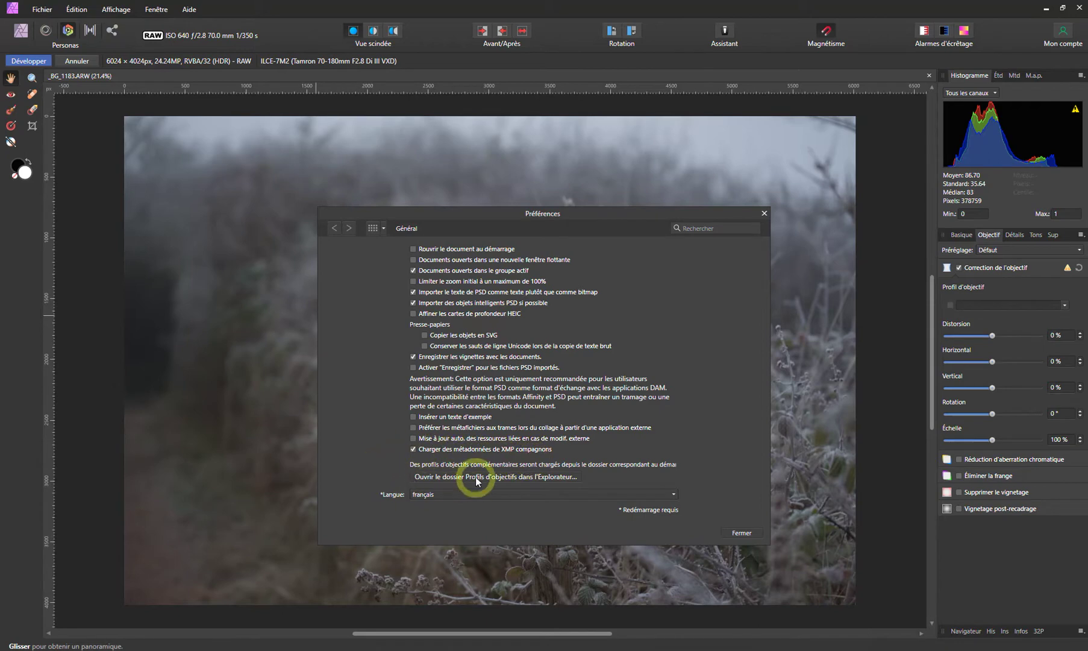
left_click(443, 477)
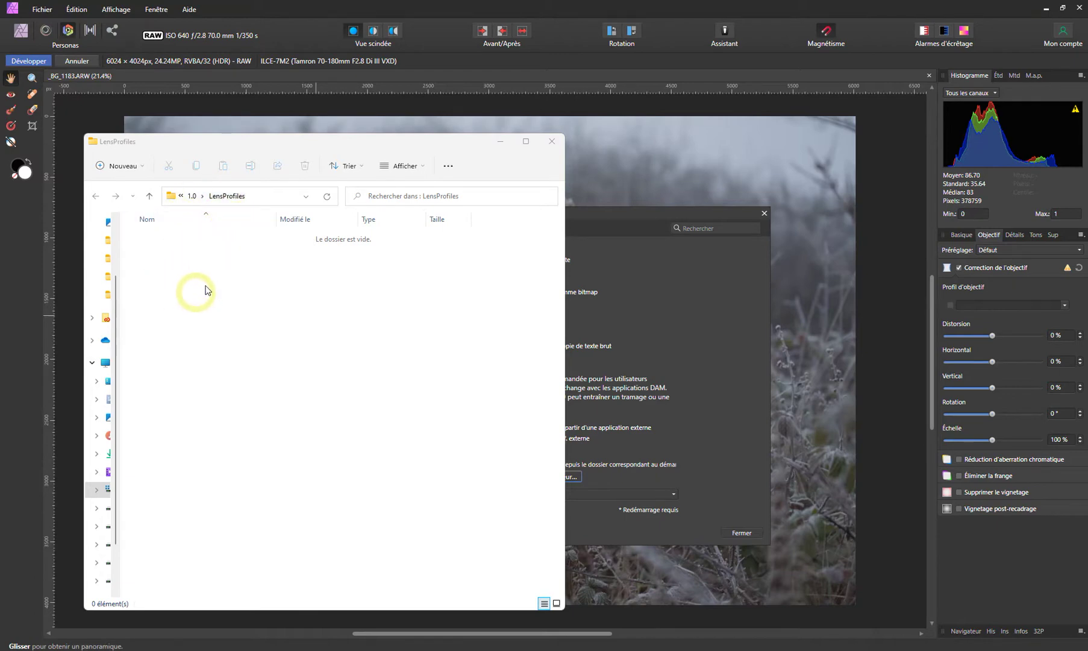
Step: Move the LensProfiles window beside the preferences and check its parent locations
left_click_drag(269, 150, 758, 147)
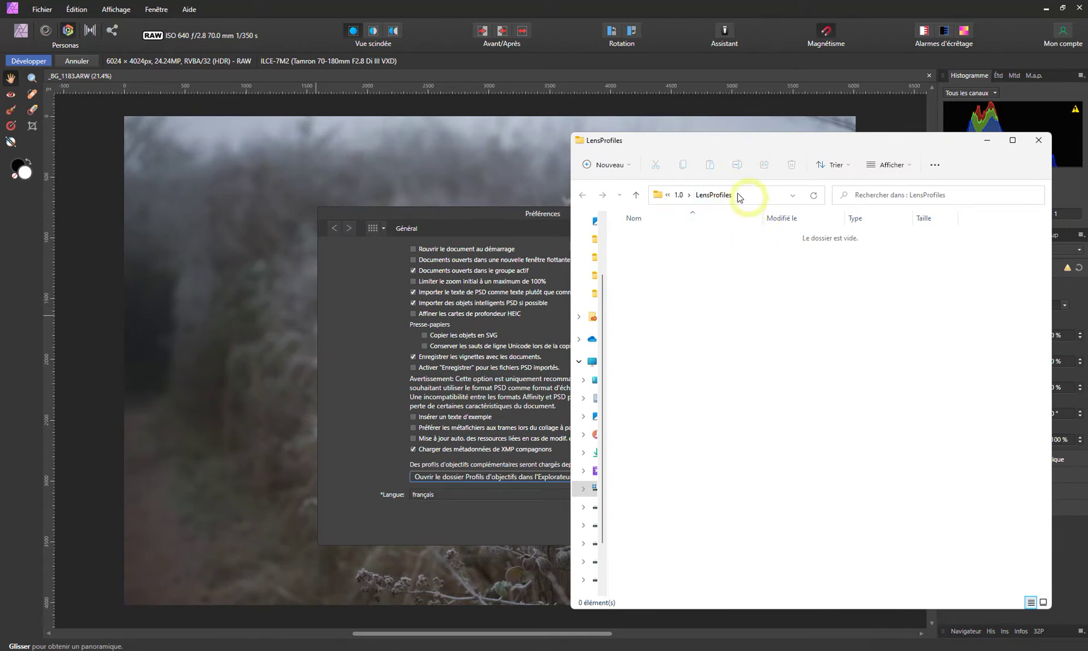
left_click(669, 195)
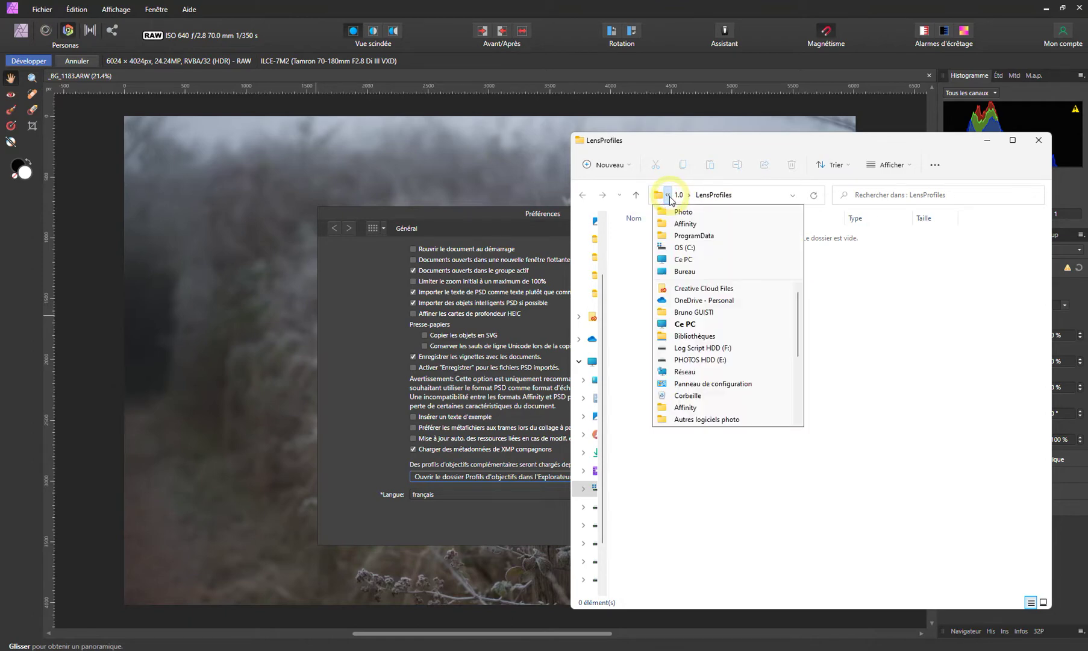
left_click(639, 461)
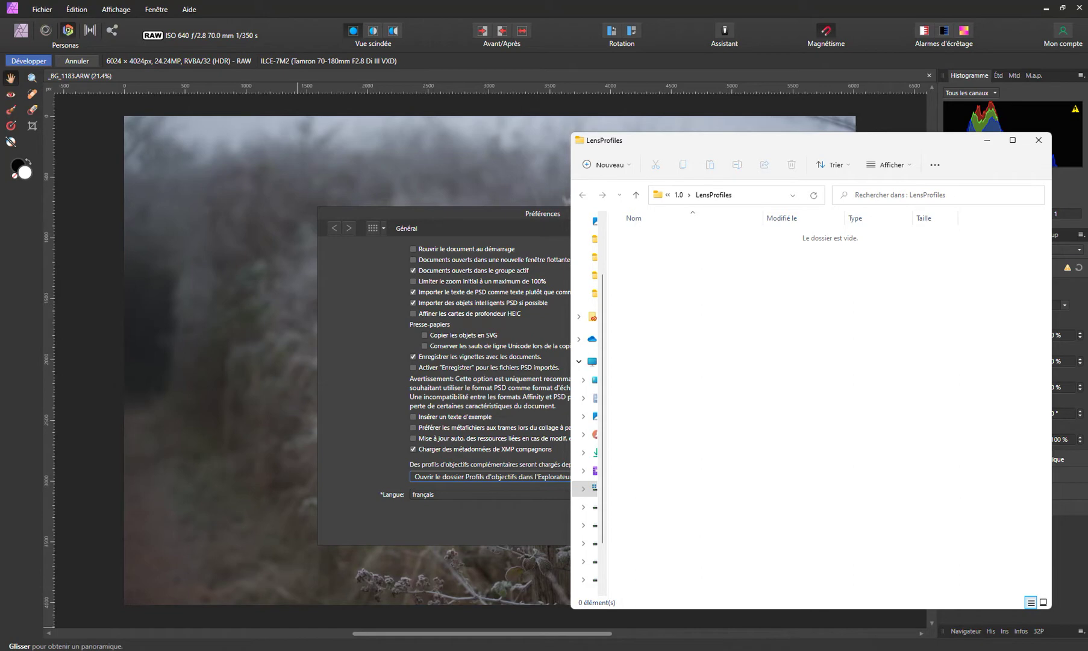
Step: Copy the 57 selected db files (3.63 MB) into the LensProfiles folder
key("alt+Tab")
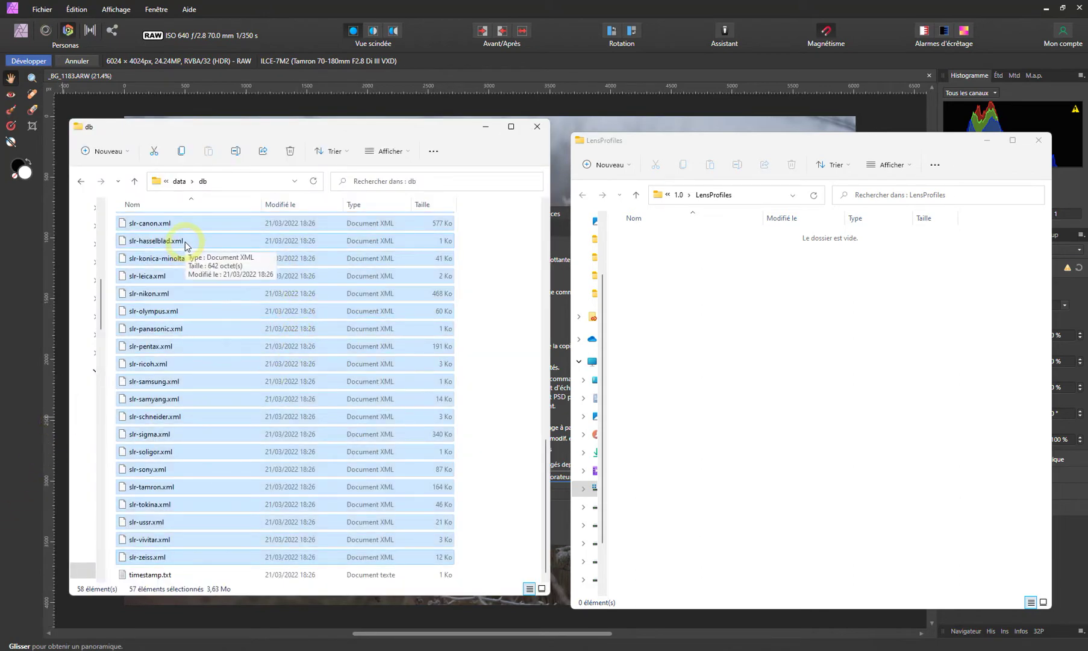
mouse_move(185, 244)
left_mouse_down()
mouse_move(639, 292)
mouse_move(692, 281)
left_mouse_up()
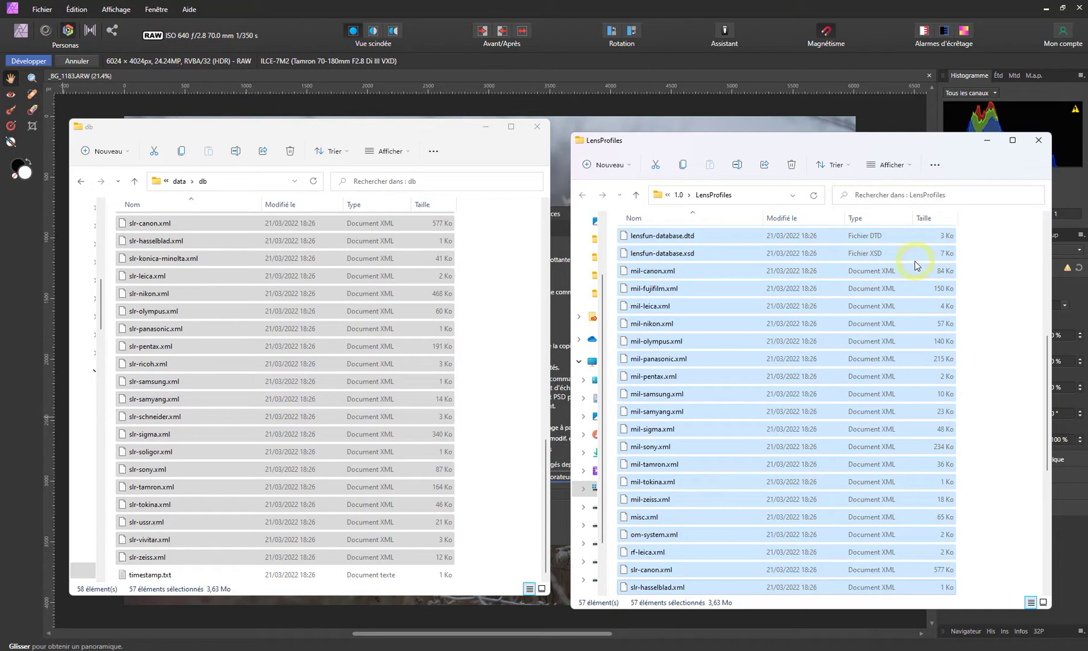
scroll(696, 440, "down", 4)
scroll(694, 446, "down", 2)
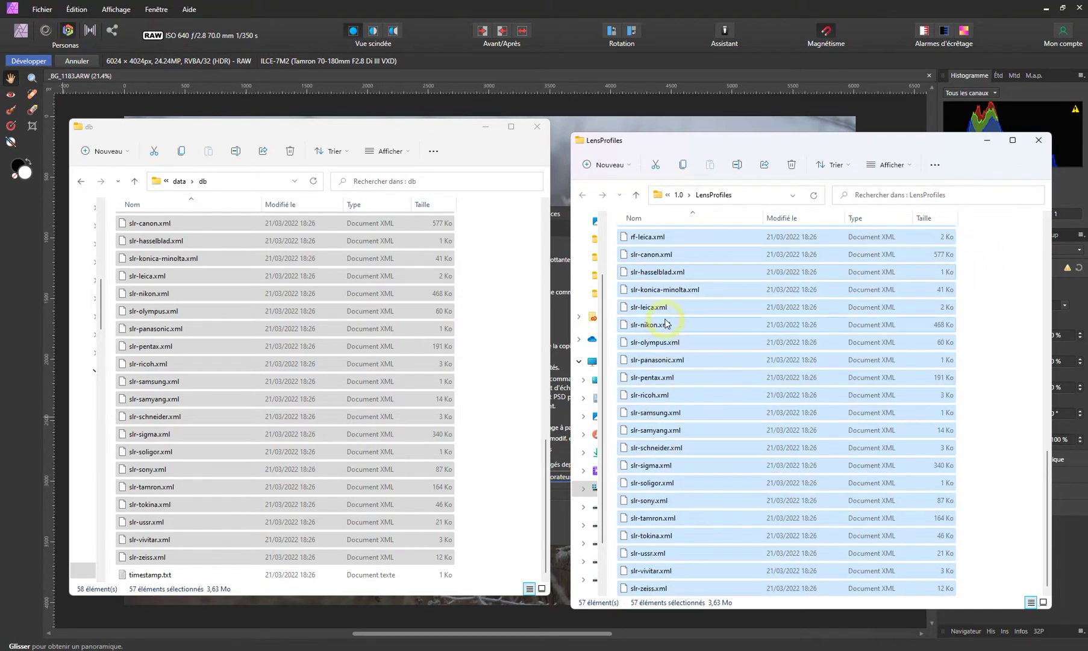
Step: Close the preferences, discard the _BG_1183.ARW development, and quit Affinity Photo
left_click(889, 113)
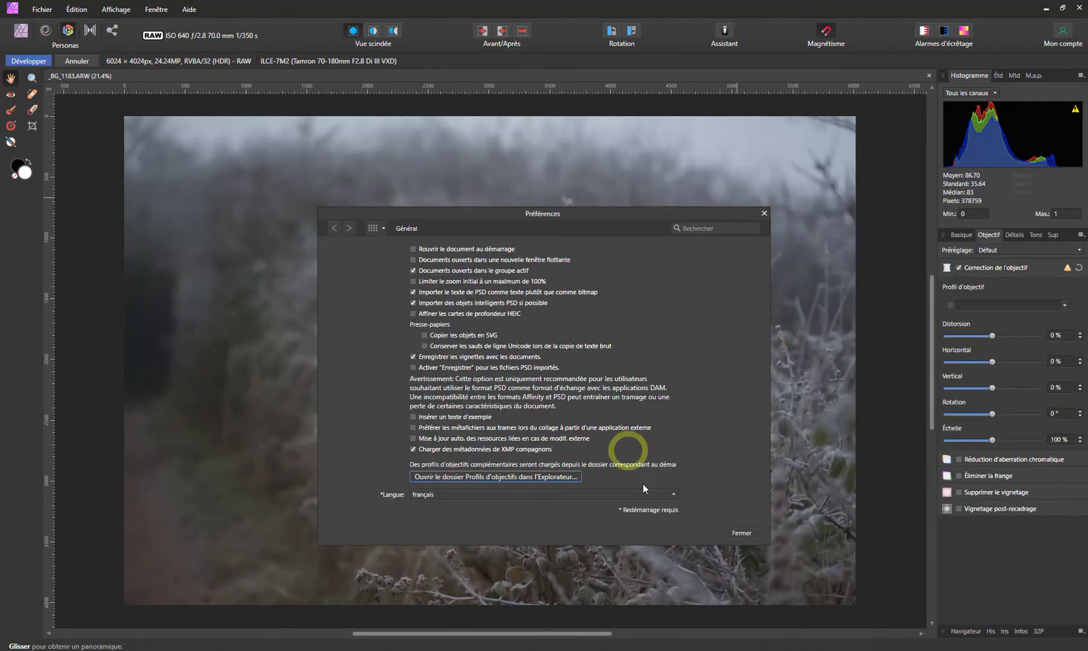
left_click(745, 533)
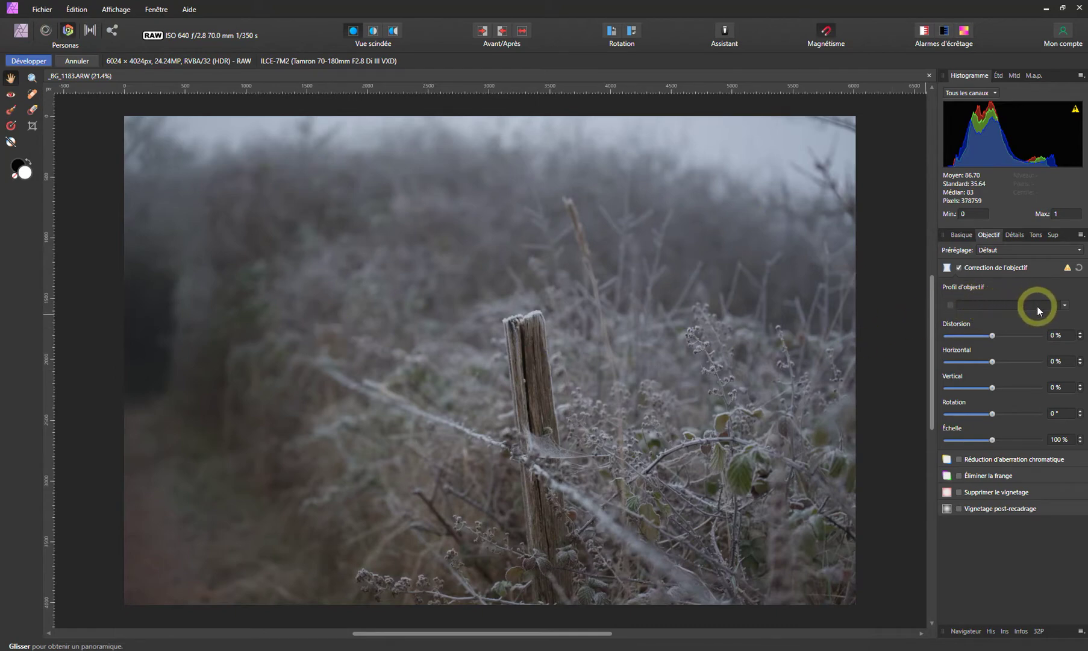
left_click(81, 65)
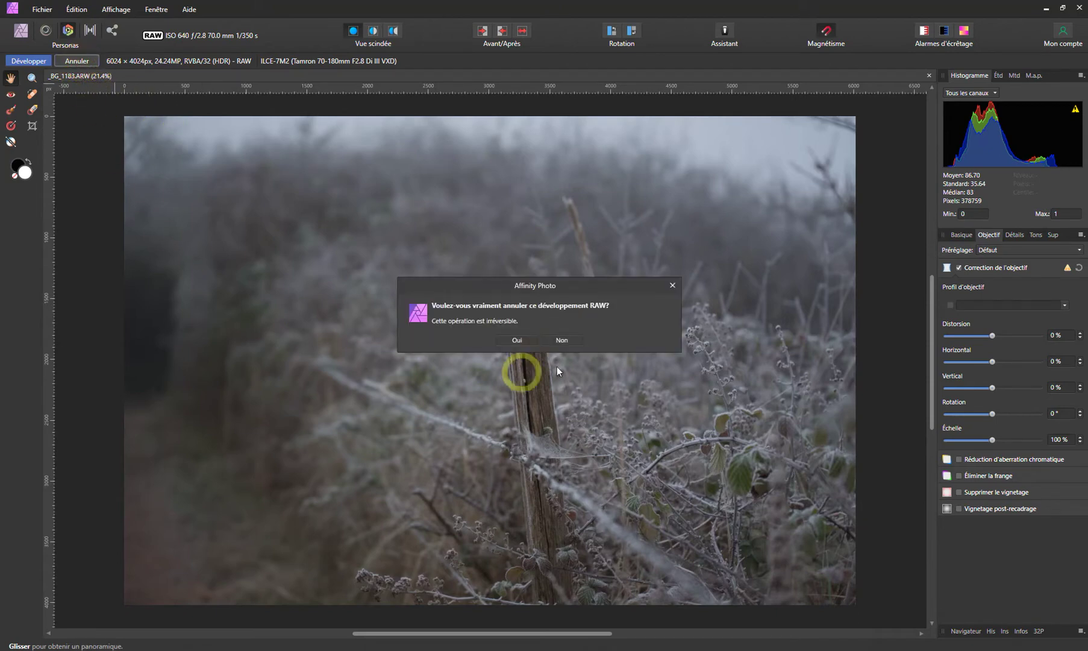
left_click(518, 340)
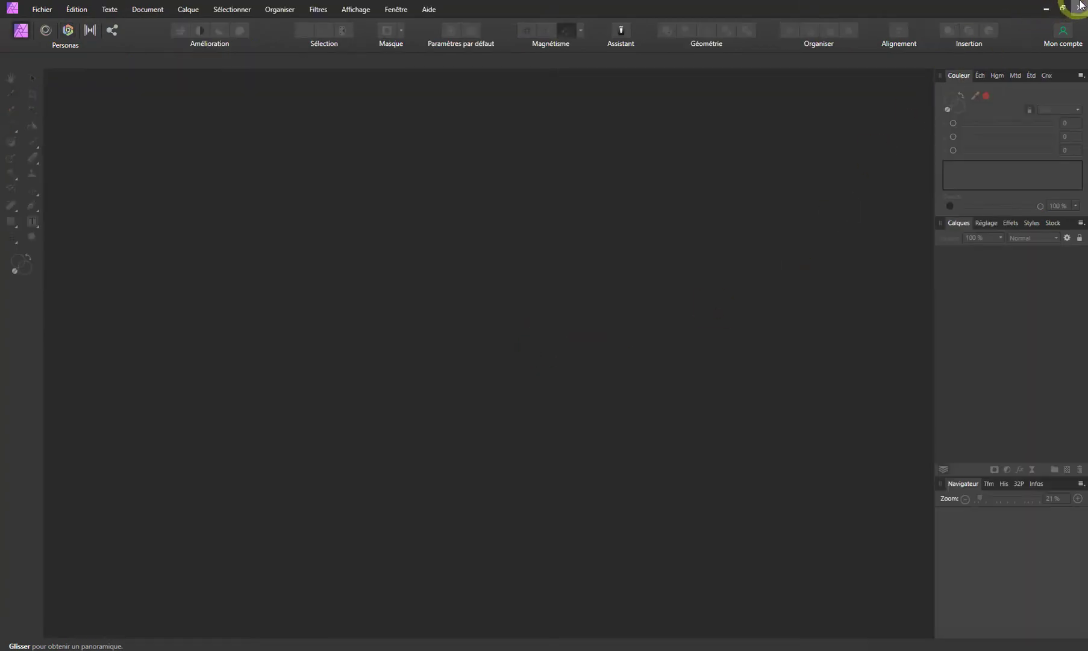
left_click(1080, 8)
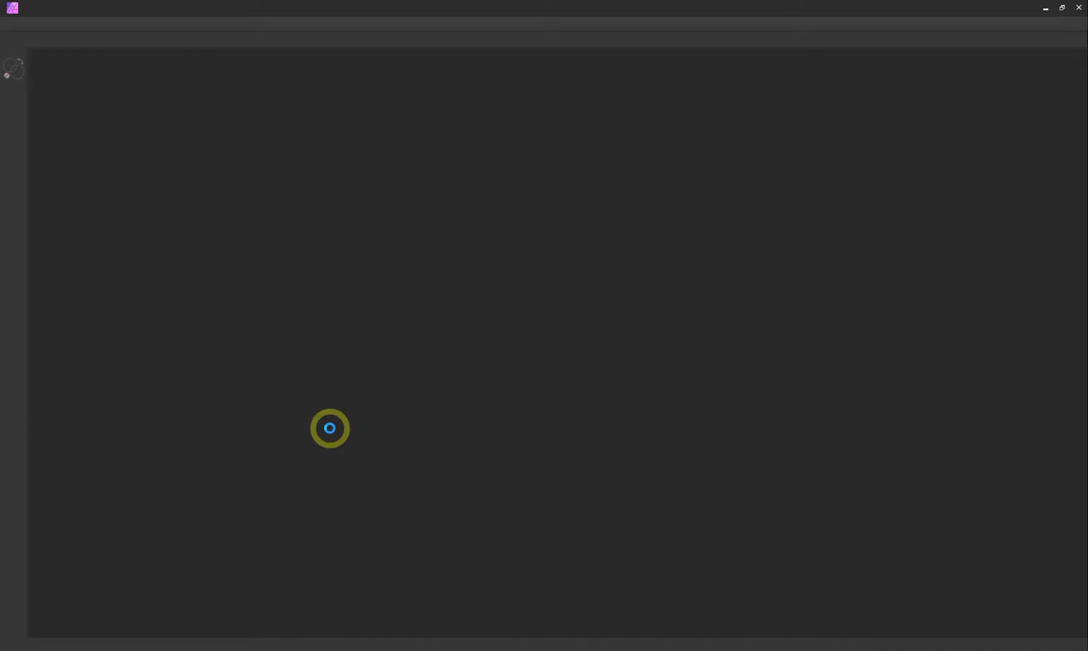
Step: Dismiss the welcome screen and reopen _BG_1183.ARW from the recent files list
left_click(681, 476)
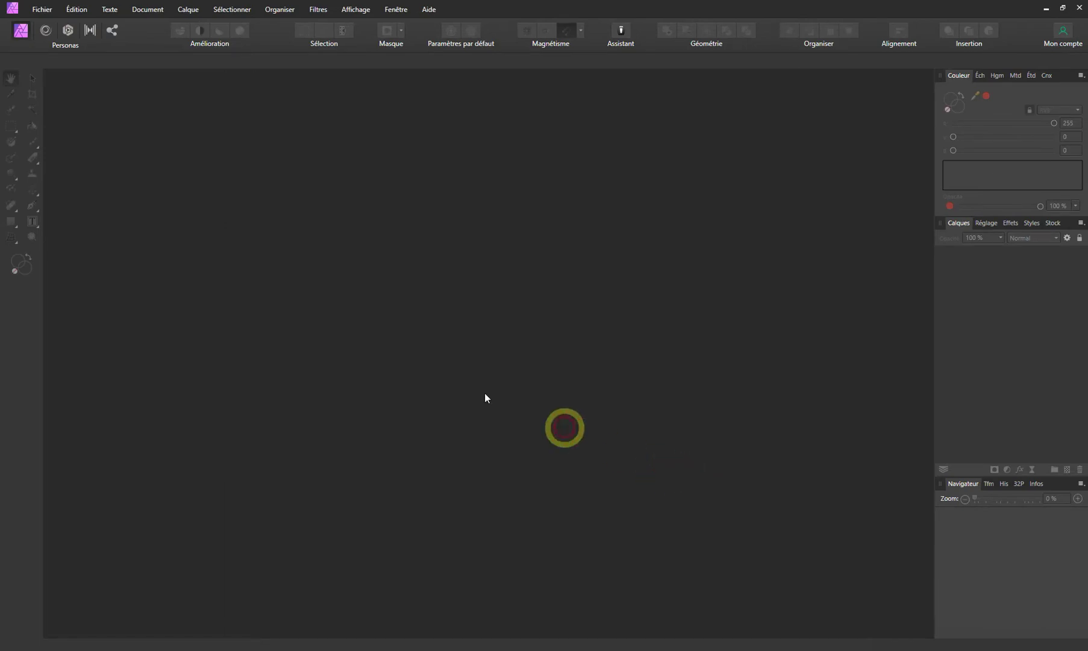
left_click(42, 9)
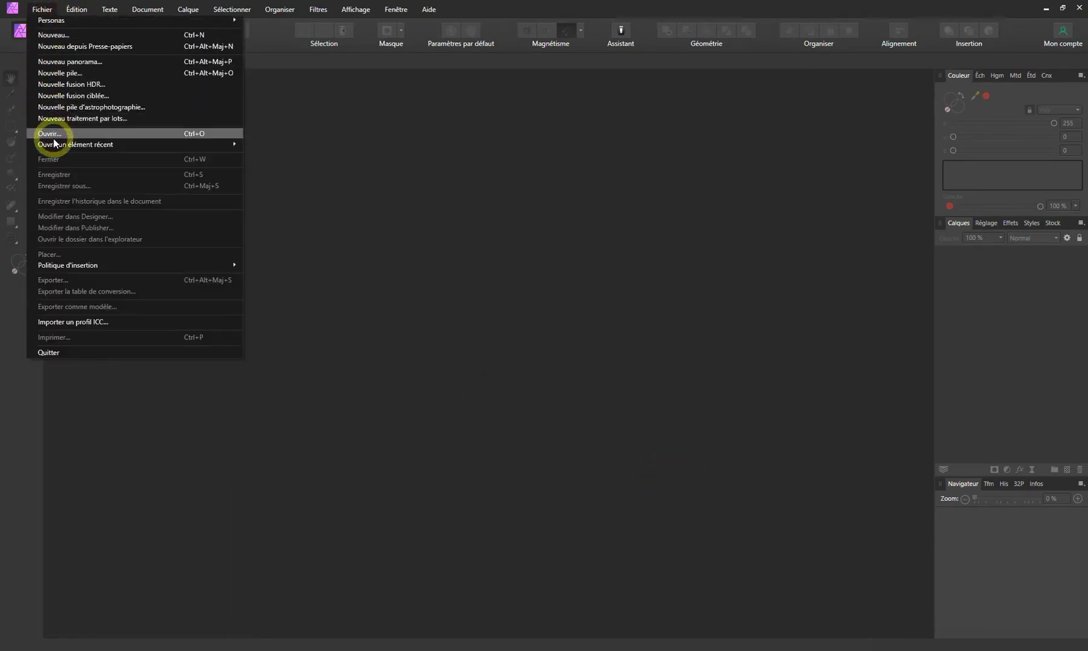
mouse_move(75, 144)
left_click(278, 145)
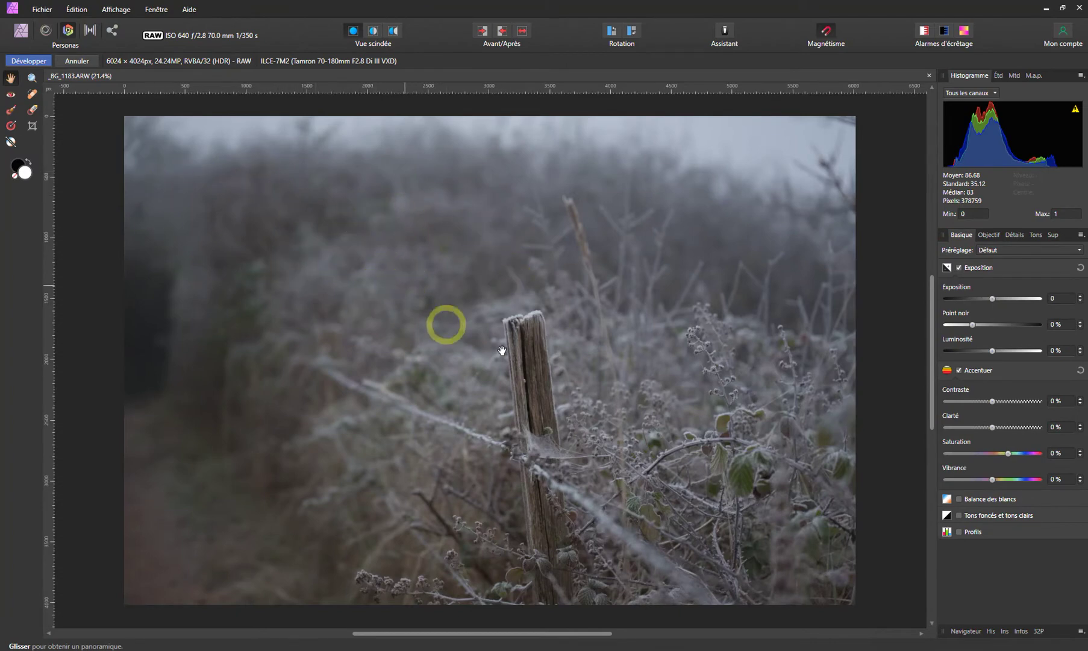
Step: Toggle the Tamron E 70-180mm F2.8 A056 lens profile to compare, and toggle chromatic aberration reduction
left_click(986, 234)
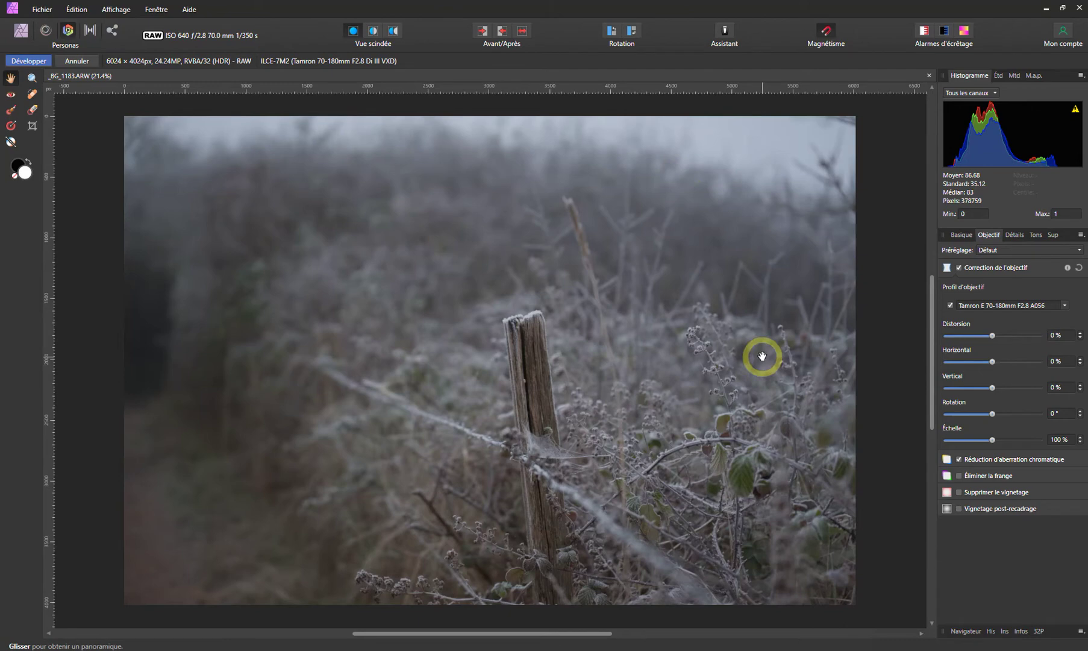
left_click(951, 306)
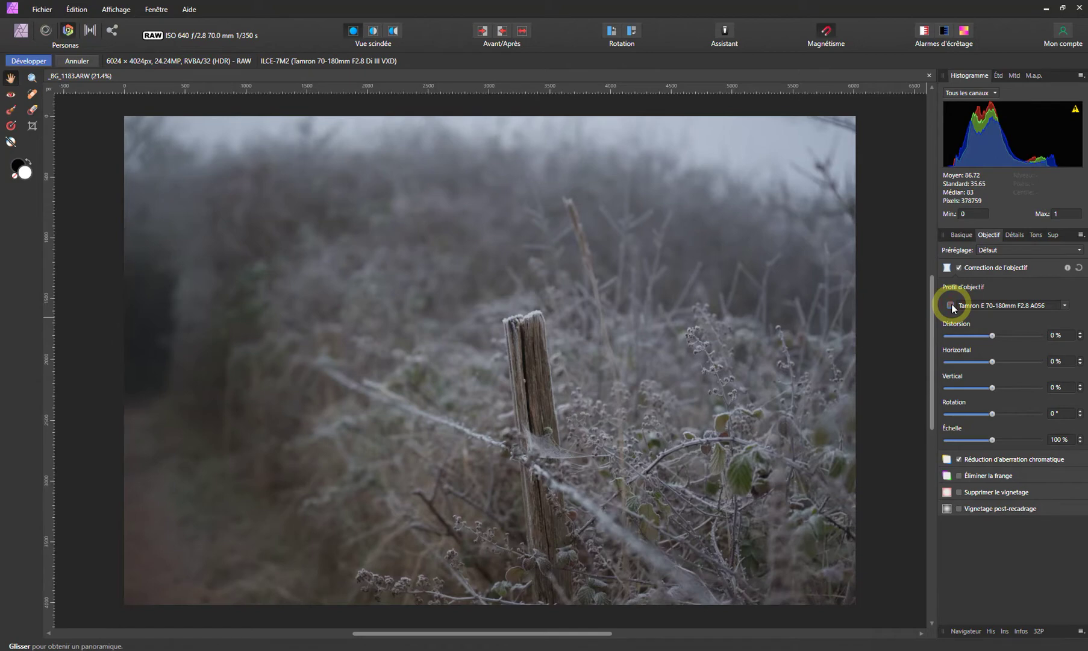
left_click(951, 306)
left_click(951, 305)
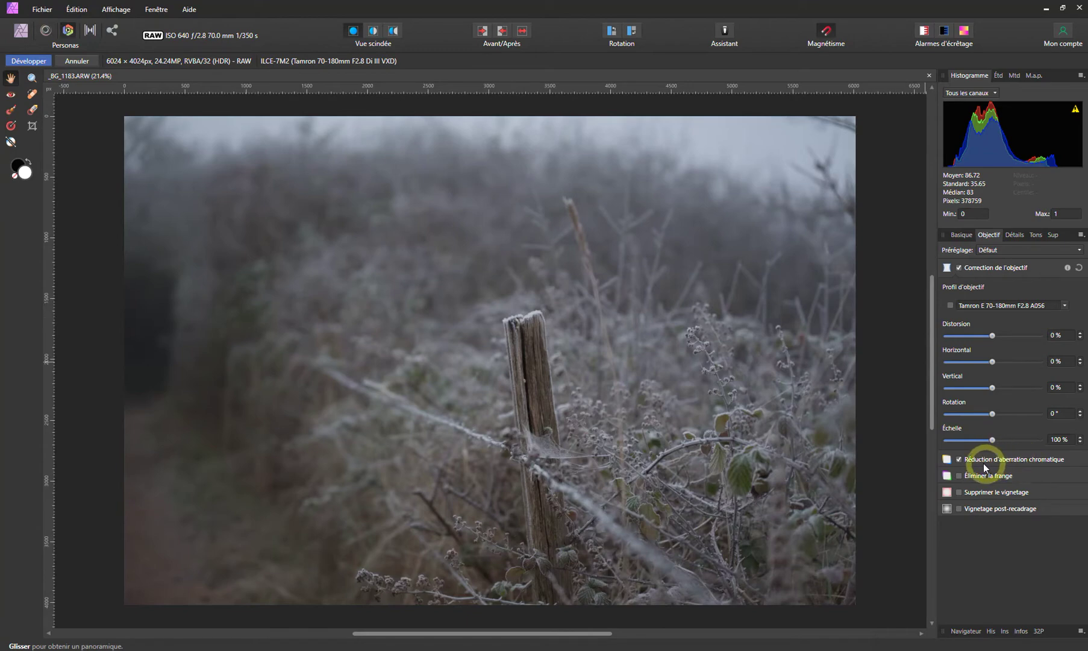
left_click(959, 459)
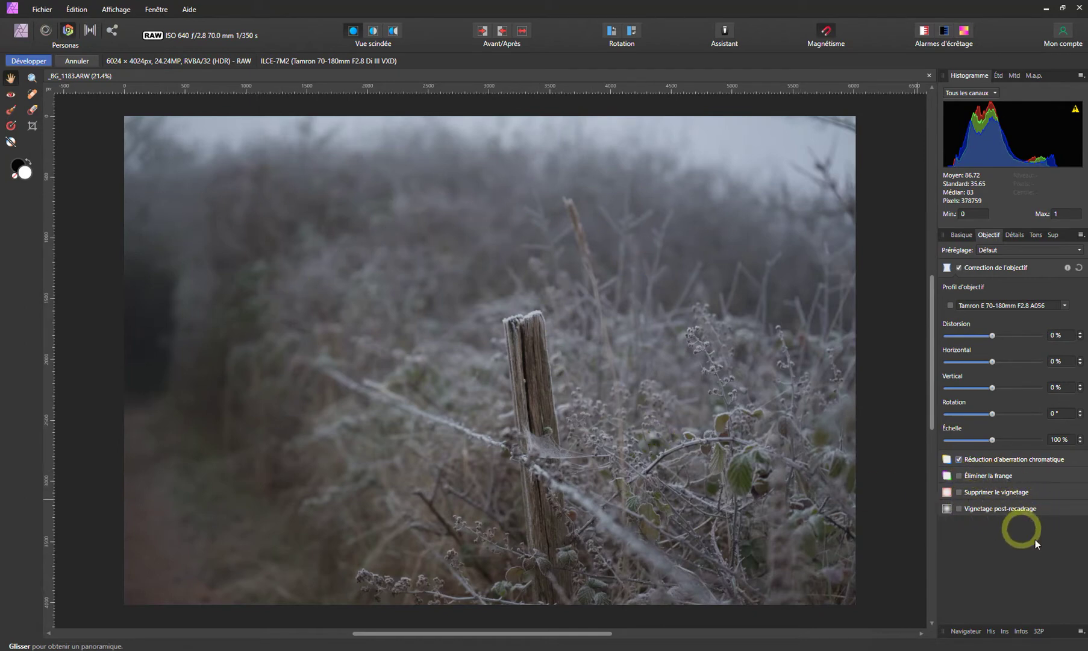
Step: Turn on Remove vignetting at 100%, toggling it to compare, then enable Post-crop vignetting
left_click(958, 492)
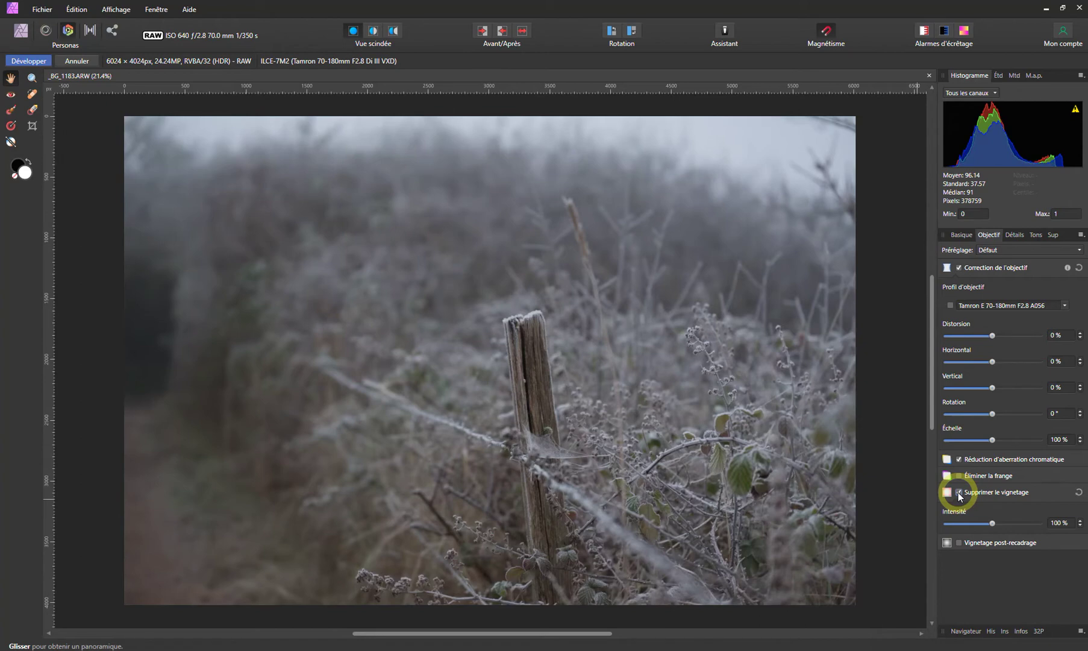
left_click(958, 492)
left_click(959, 492)
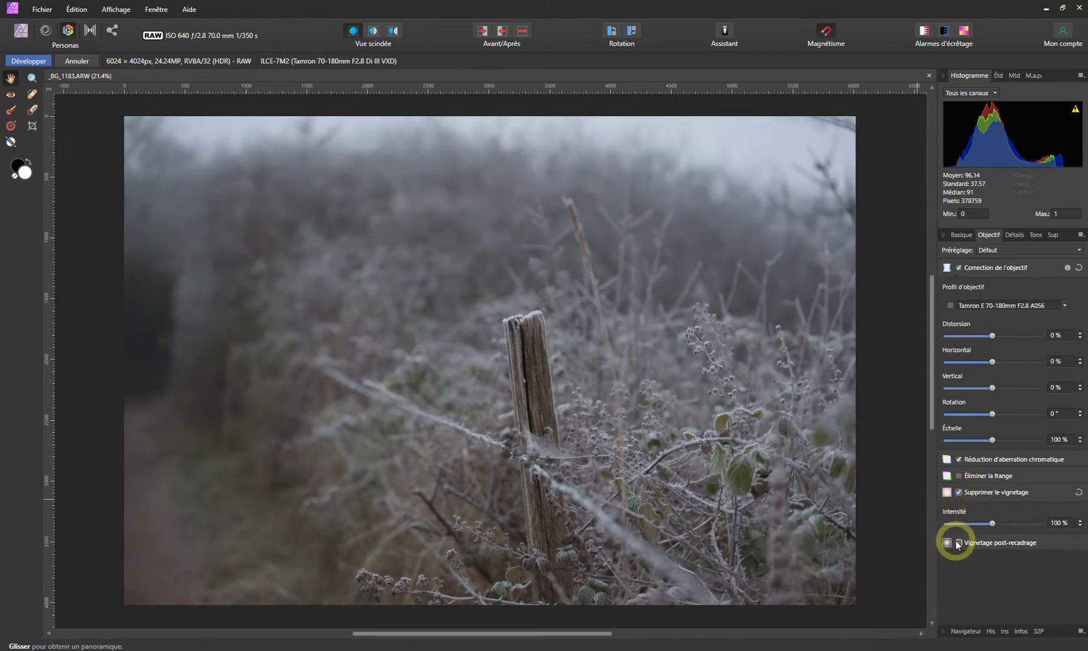
left_click(958, 543)
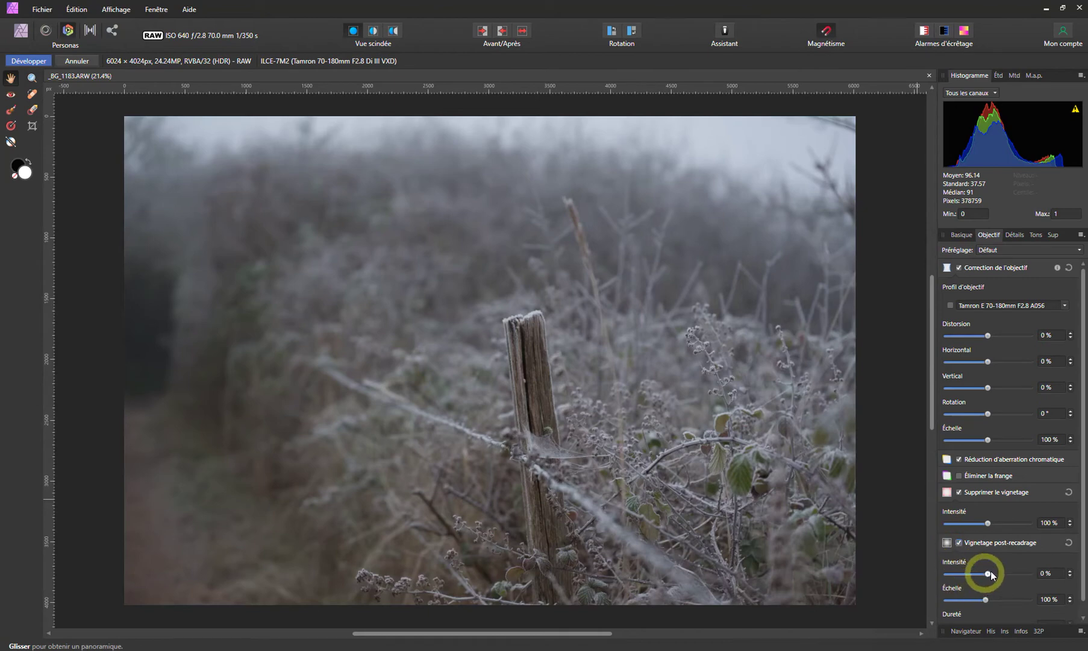
scroll(1000, 429, "down", 1)
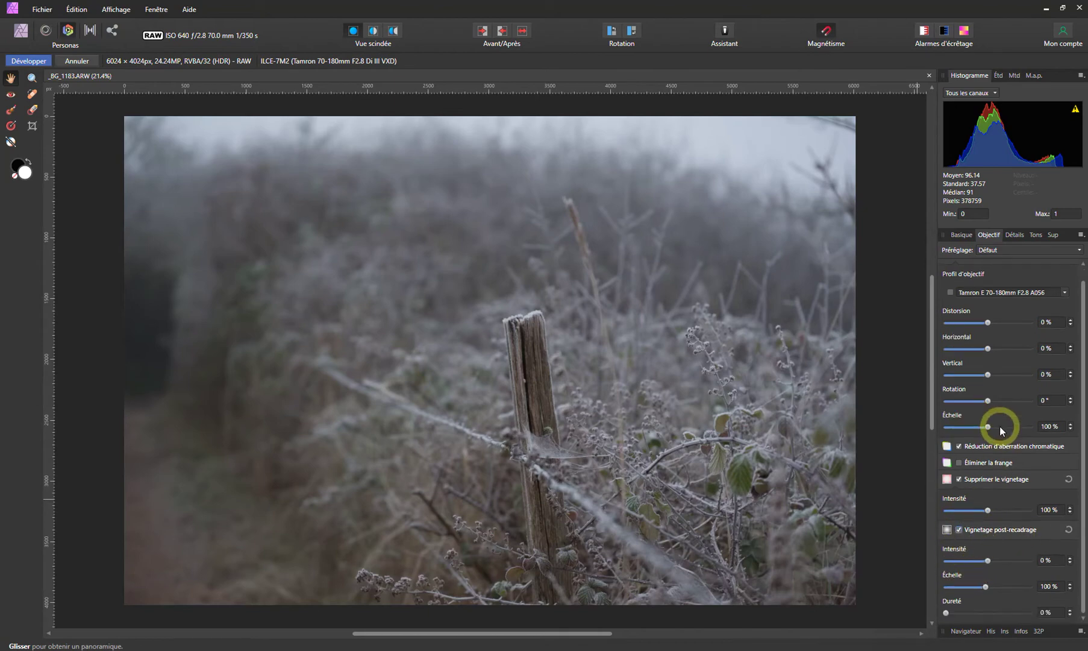
scroll(998, 430, "up", 1)
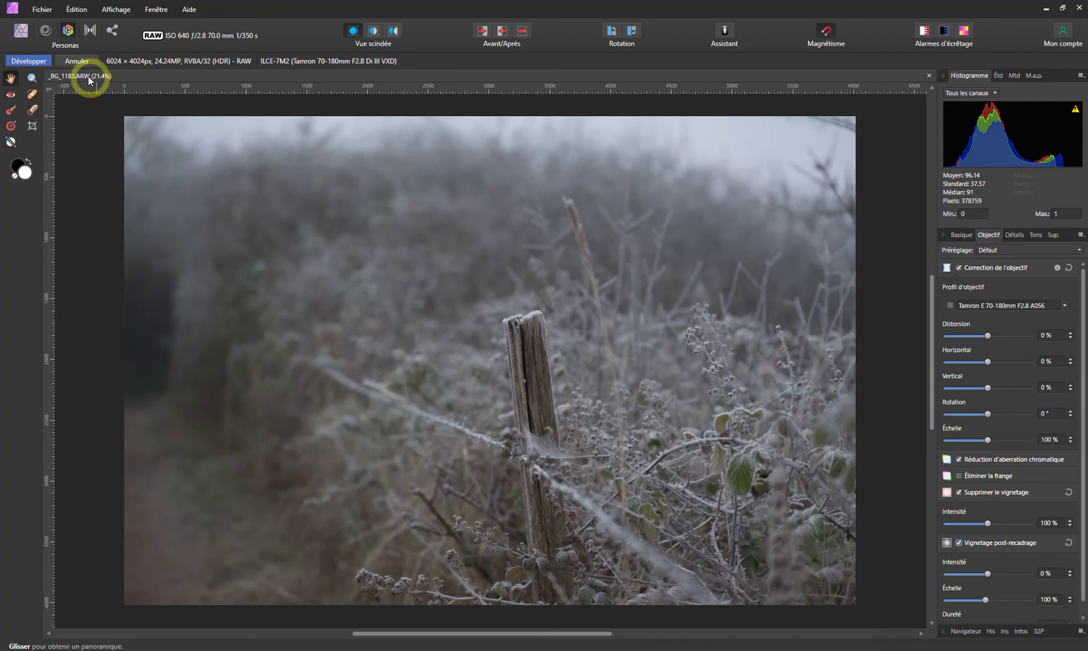
Step: Reopen the heron photo BG_00379.ARW from recent files and show its lens profile list
left_click(42, 10)
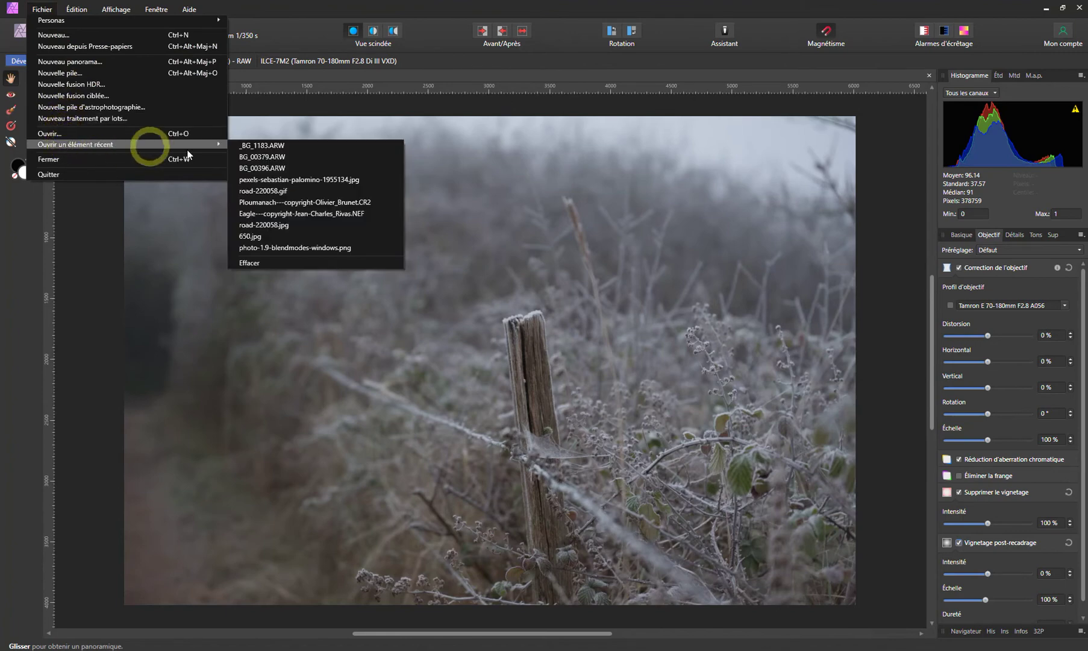
left_click(258, 142)
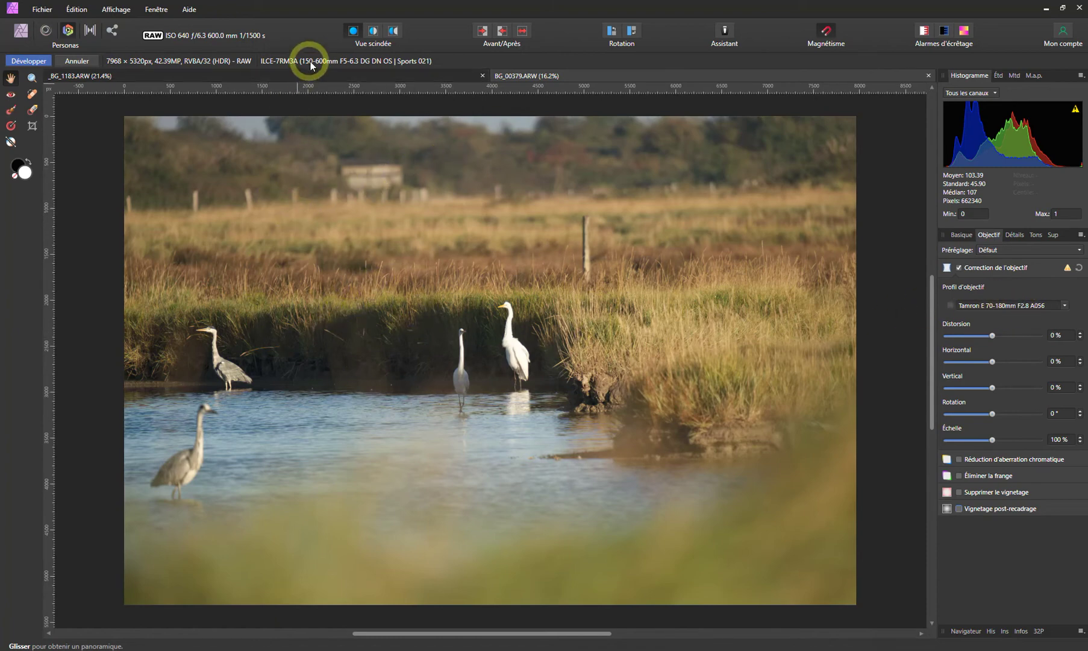
left_click(991, 306)
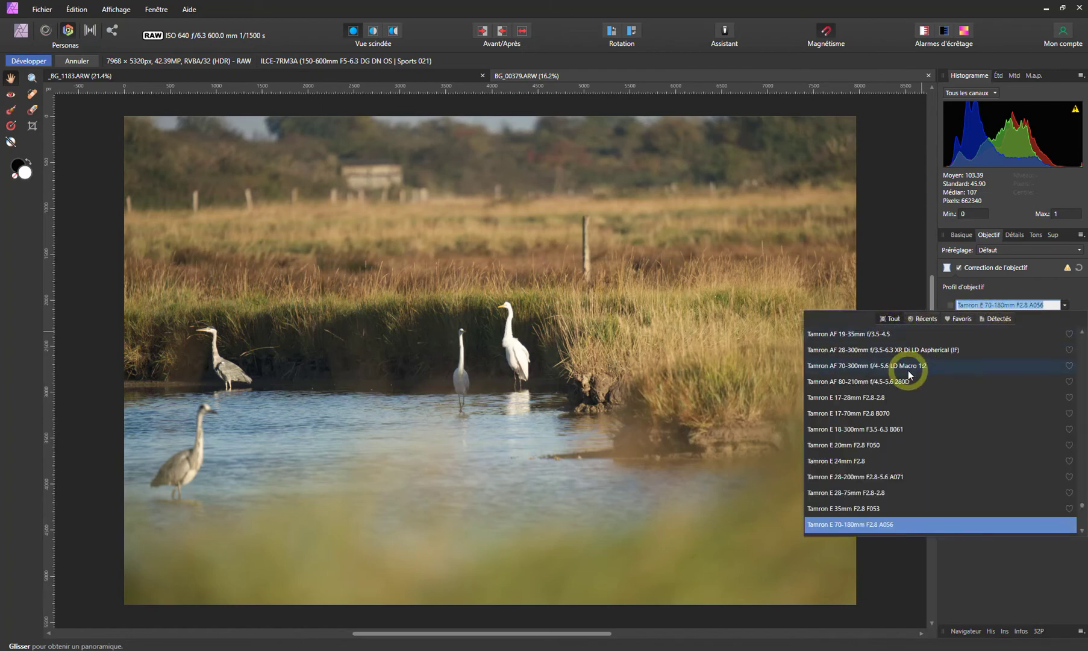
Step: Search 'sigma 150', apply Sigma 150-600mm f/5-6.3 DG OS HSM | C with chromatic aberration reduction
type("sigm")
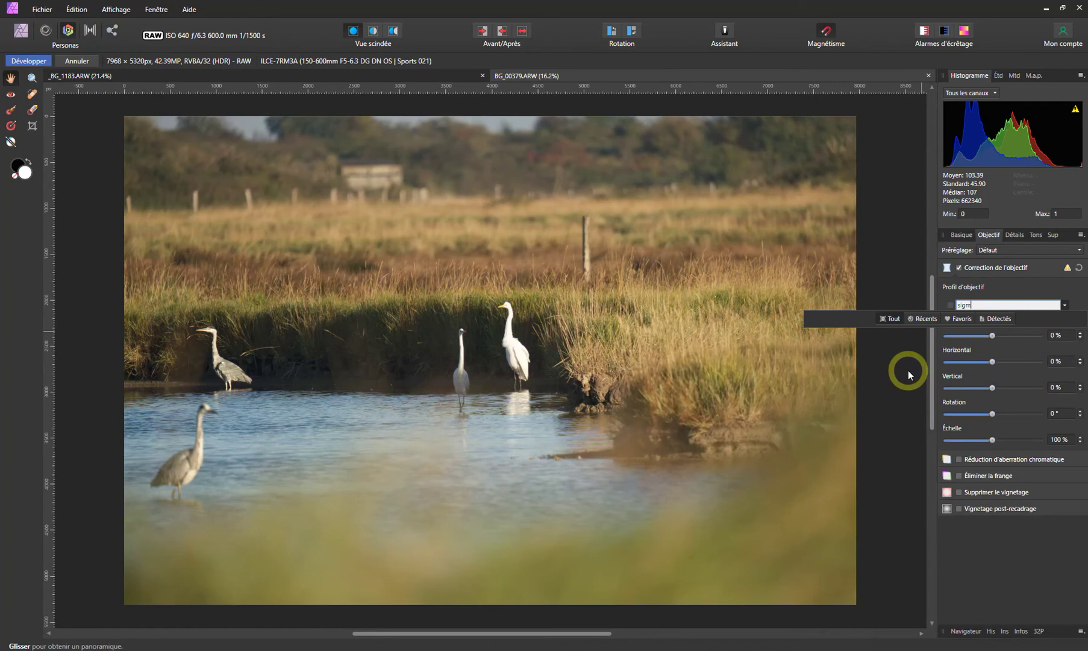
type("a 150")
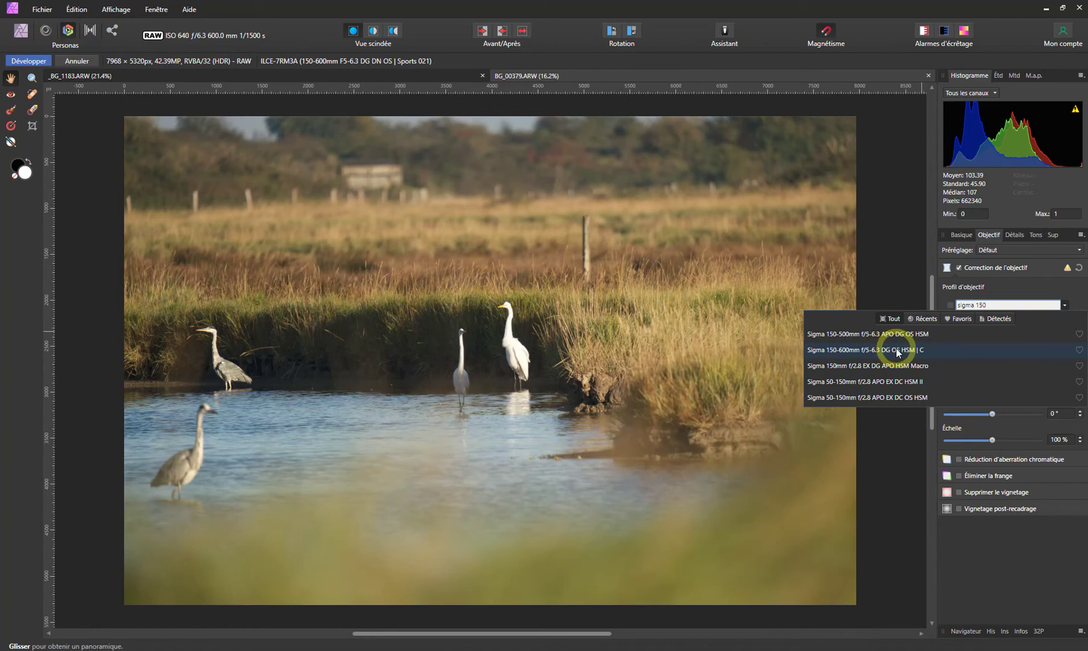
left_click(856, 350)
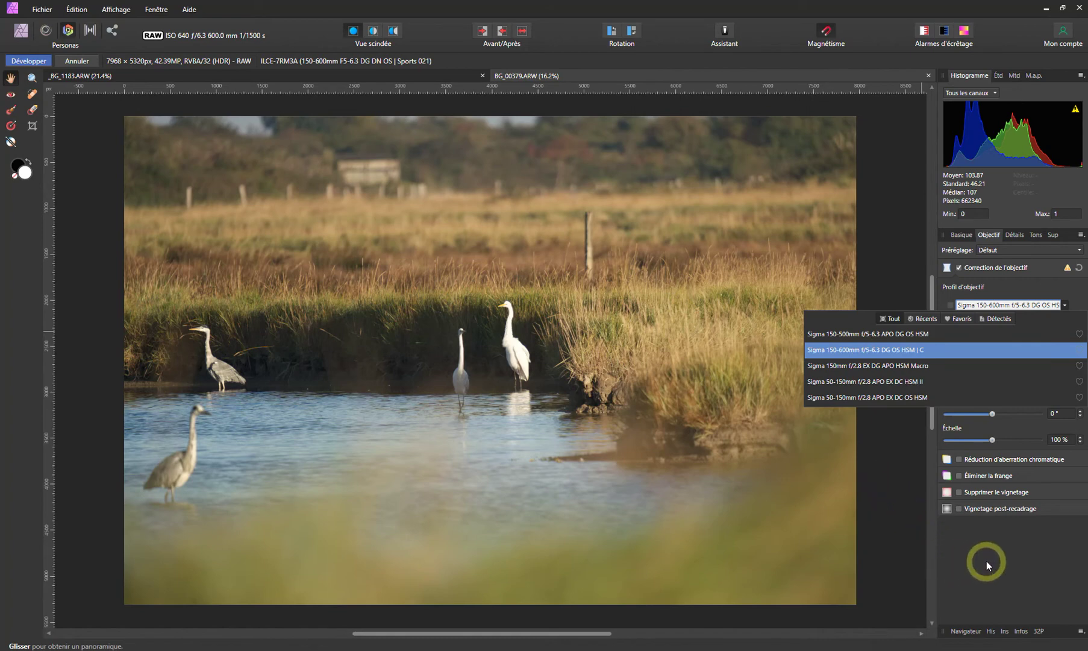
left_click(959, 459)
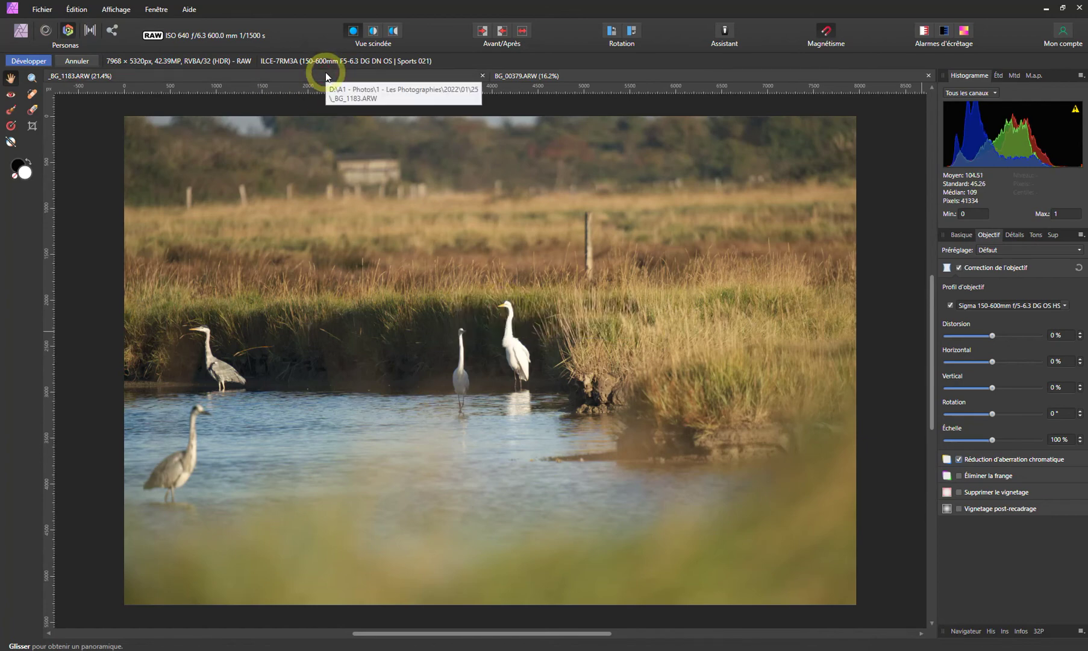
left_click(326, 75)
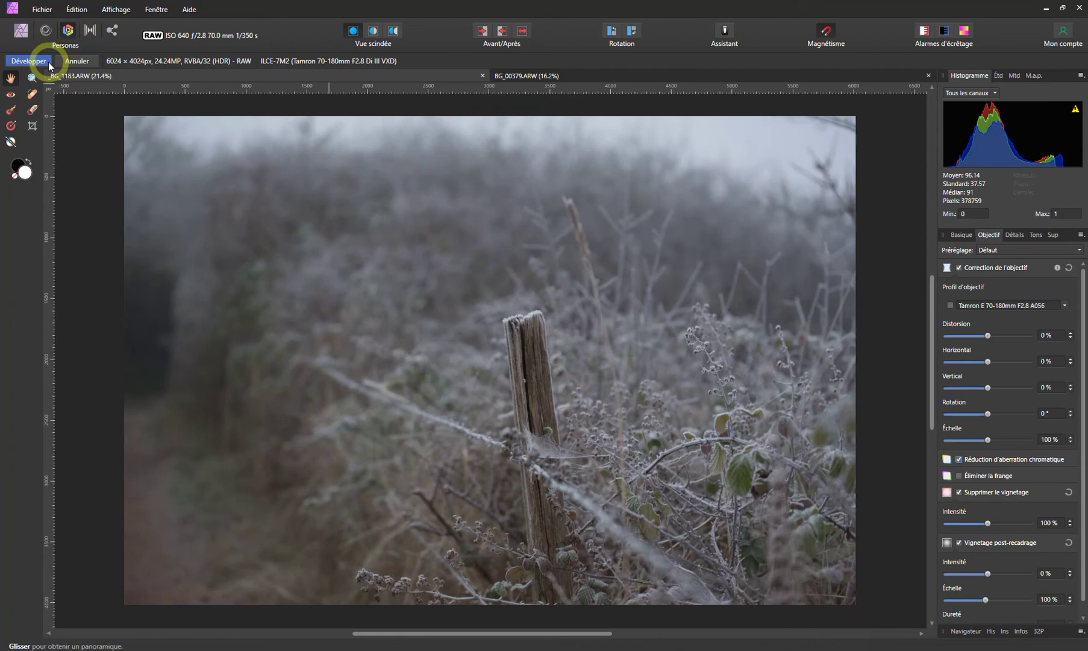
Step: Enable the Tamron lens profile on _BG_1183.ARW and develop it into a pixel layer
left_click(950, 306)
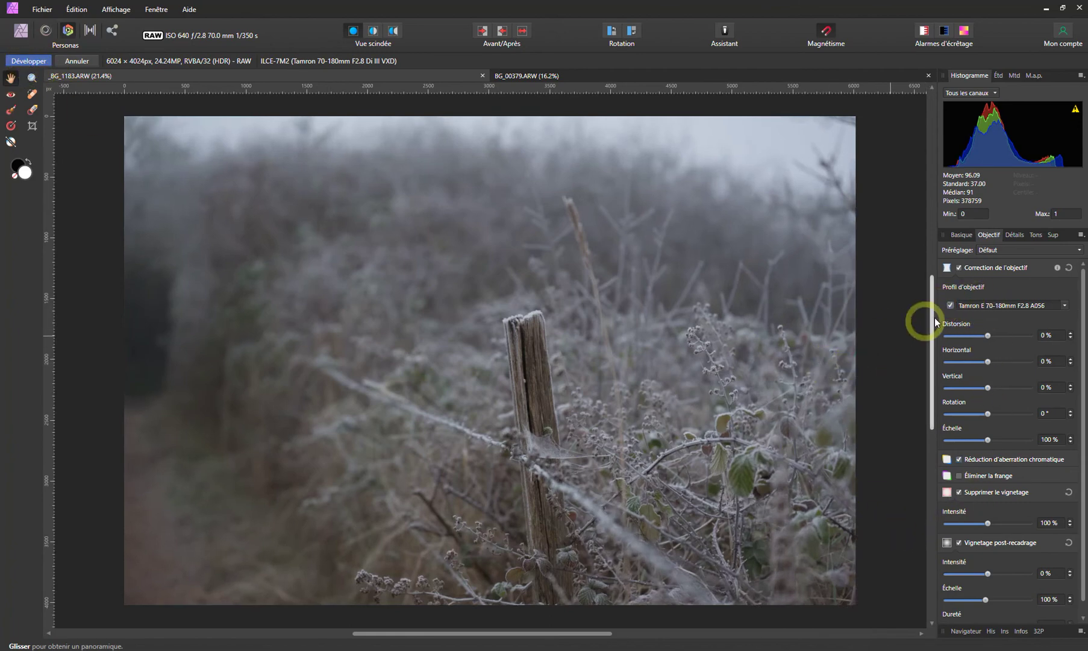
left_click(34, 62)
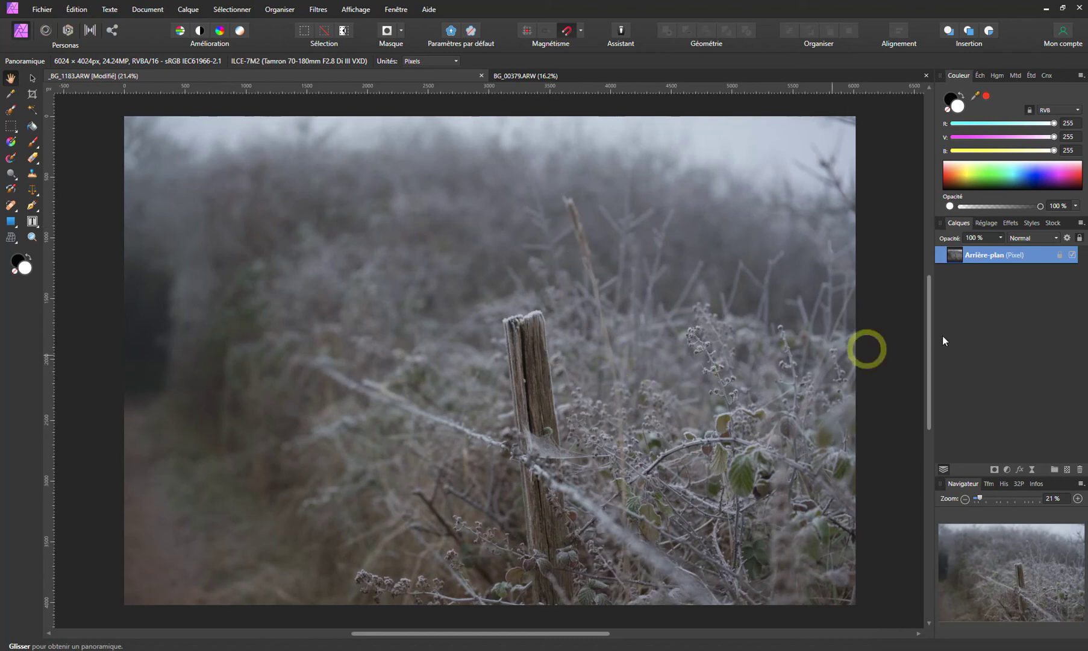
Step: Redevelop the fence photo with Distortion at about 55%, then return to the Develop persona
left_click(67, 31)
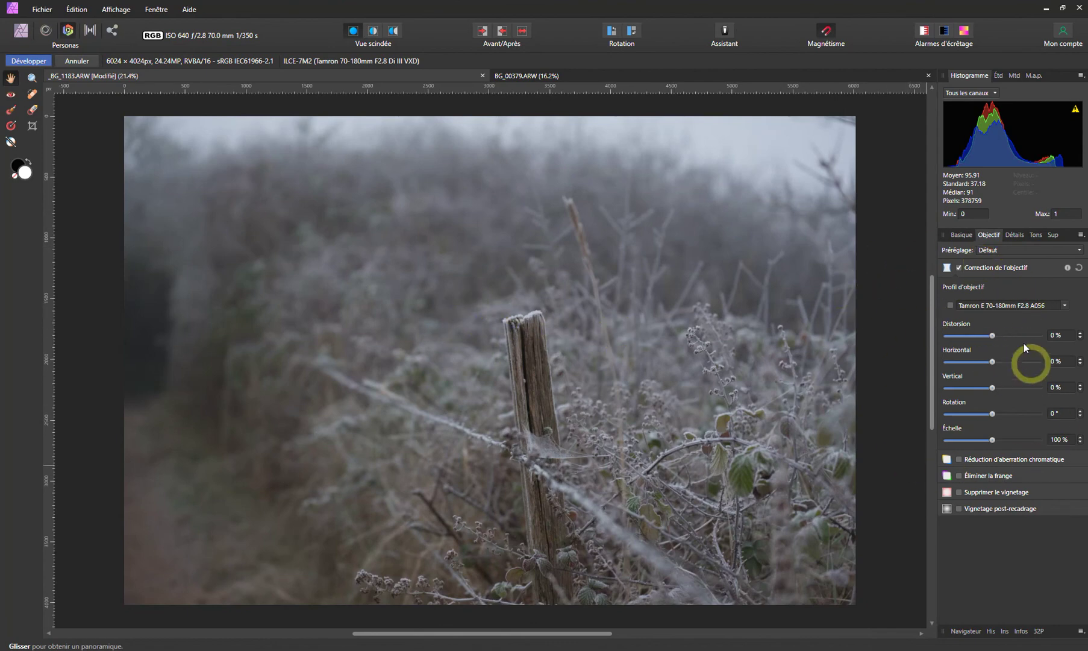
left_click_drag(994, 335, 1018, 336)
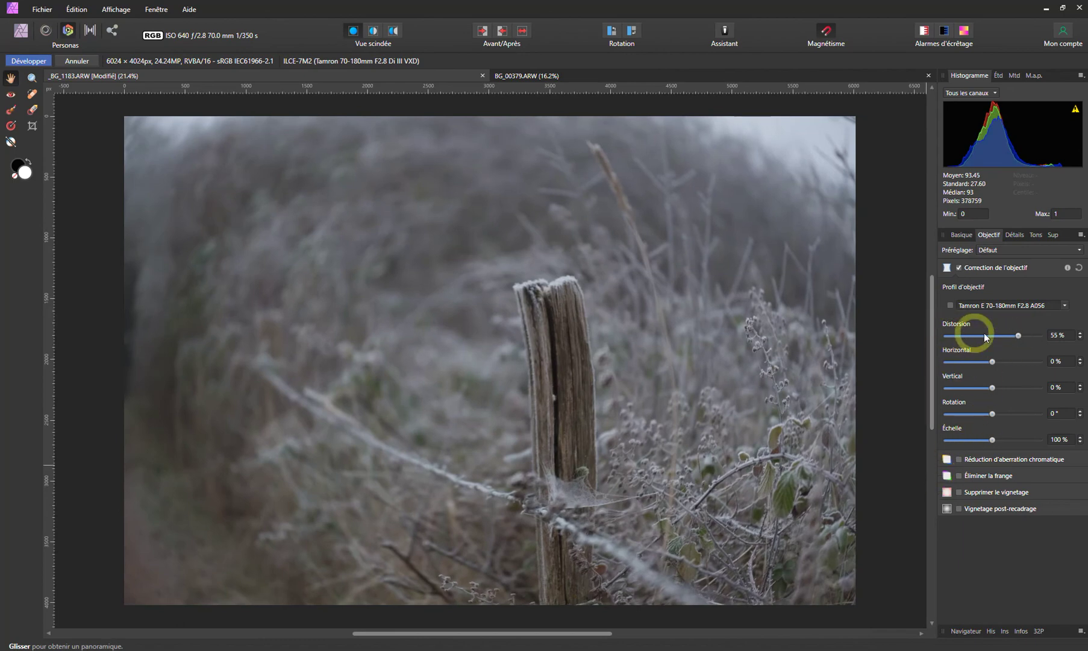
left_click(28, 61)
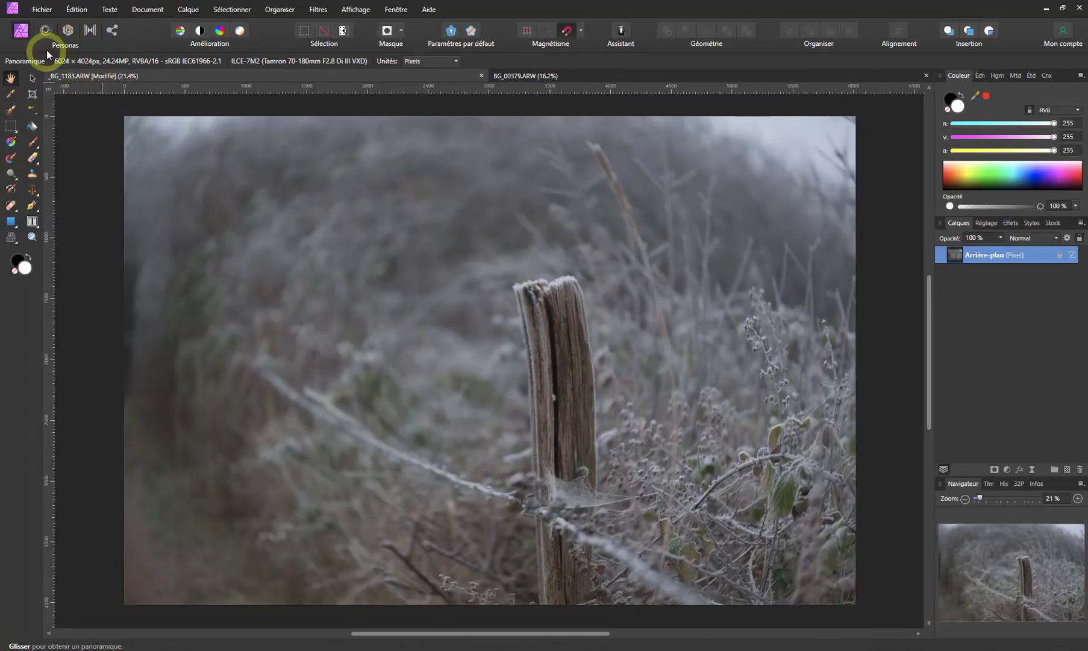
left_click(66, 30)
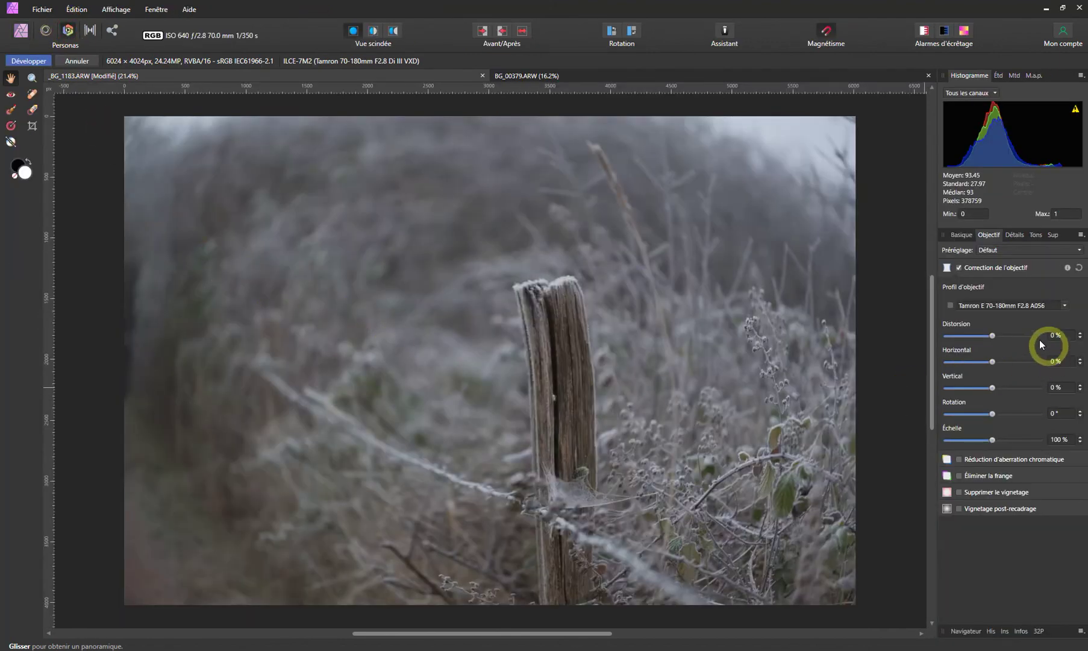